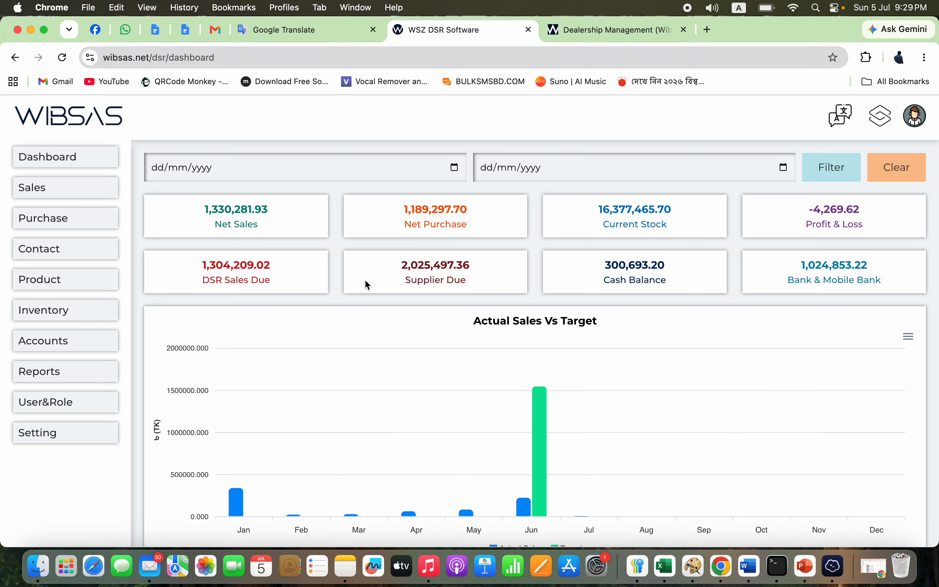
Start a new wholesale entry with the first listed DSR and the Uttara - 009 route
left_click(58, 190)
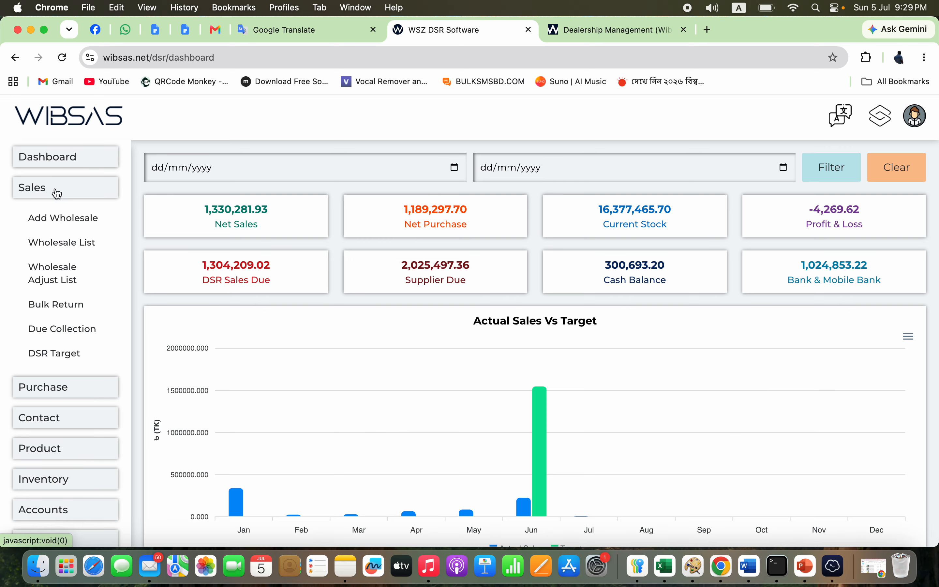
left_click(67, 225)
left_click(291, 230)
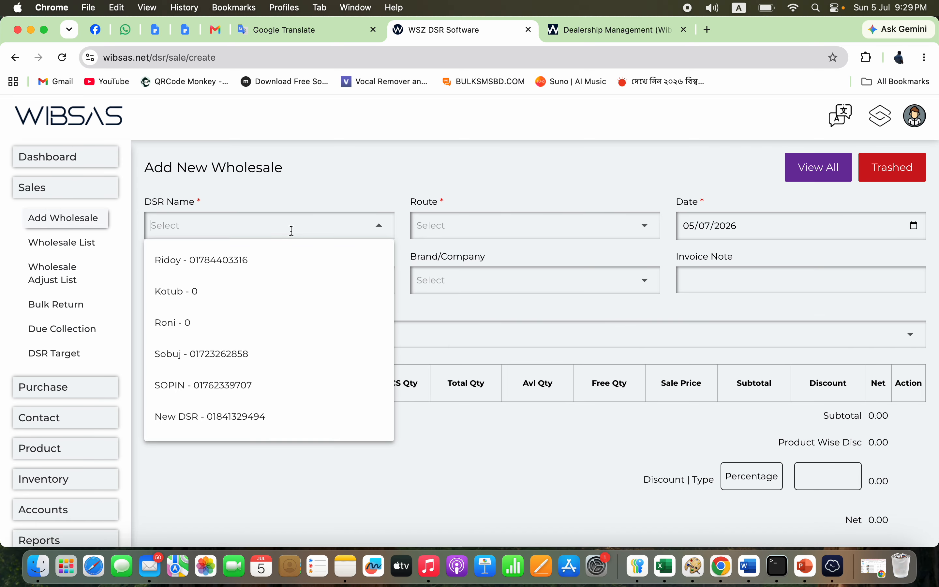
left_click(242, 264)
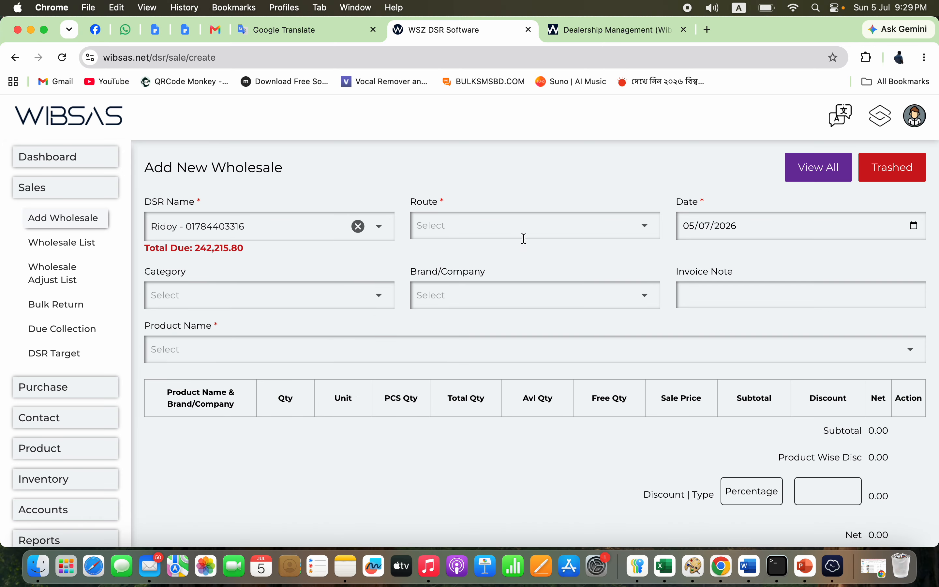
triple_click(213, 253)
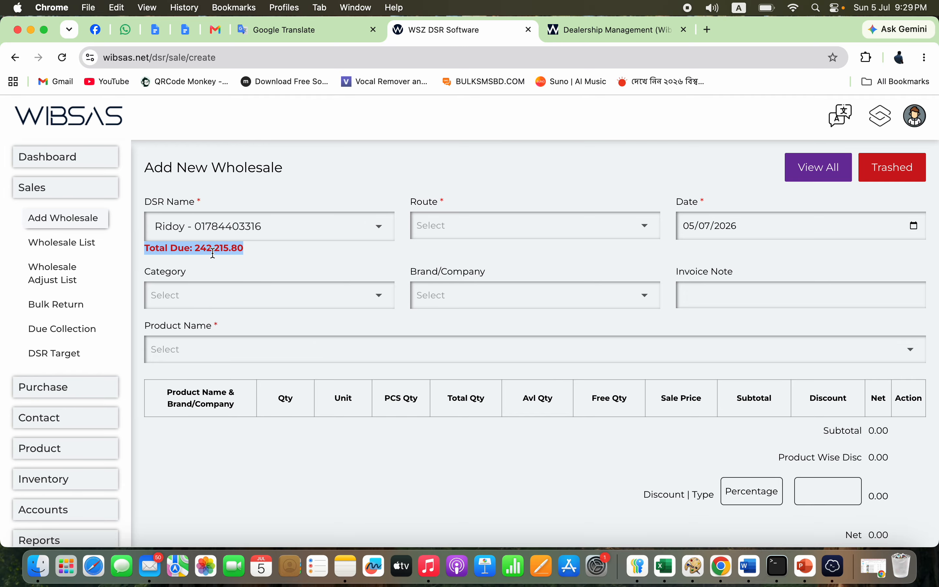
double_click(213, 252)
left_click(562, 225)
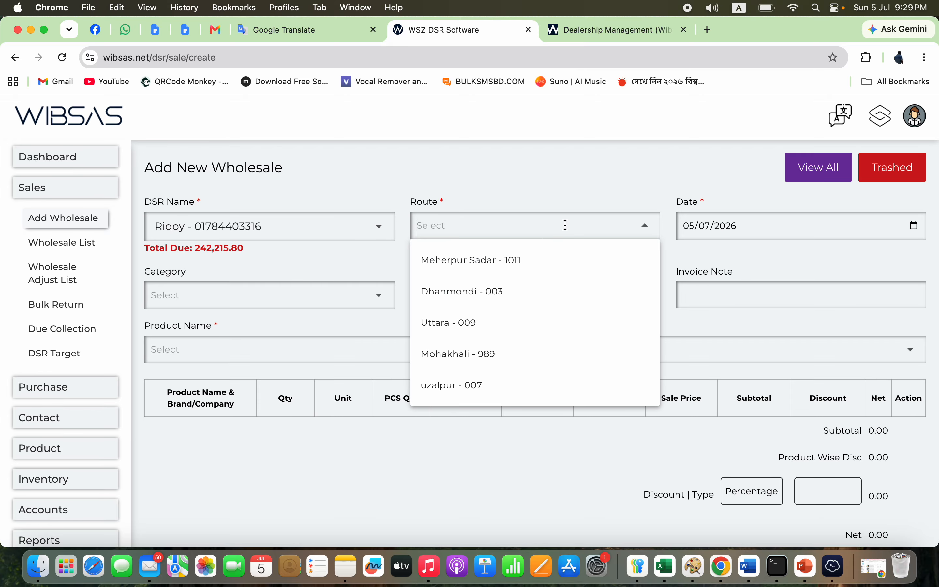
left_click(453, 331)
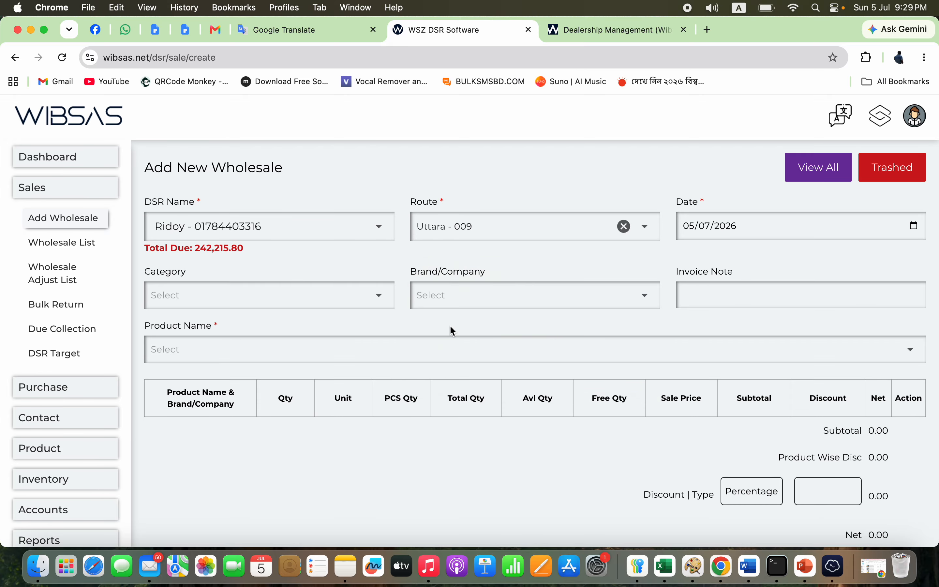
Add the products Mojo 1 Liter and CLEMON 250ML to the wholesale entry
left_click(344, 303)
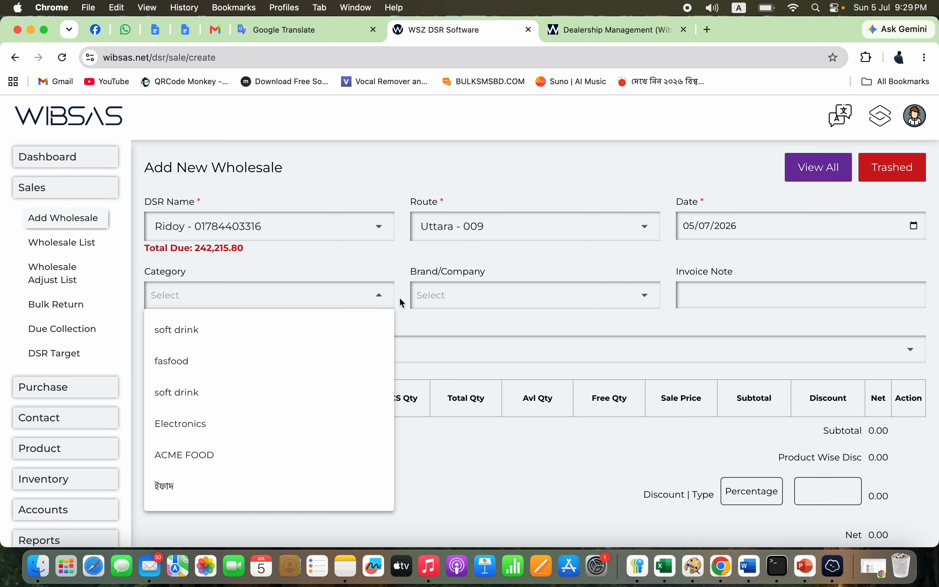
left_click(498, 295)
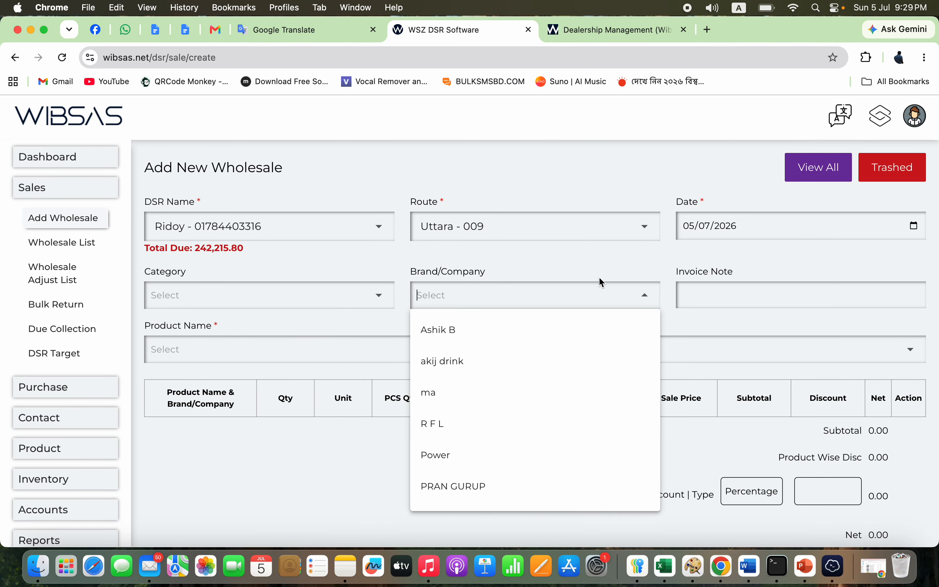
left_click(311, 344)
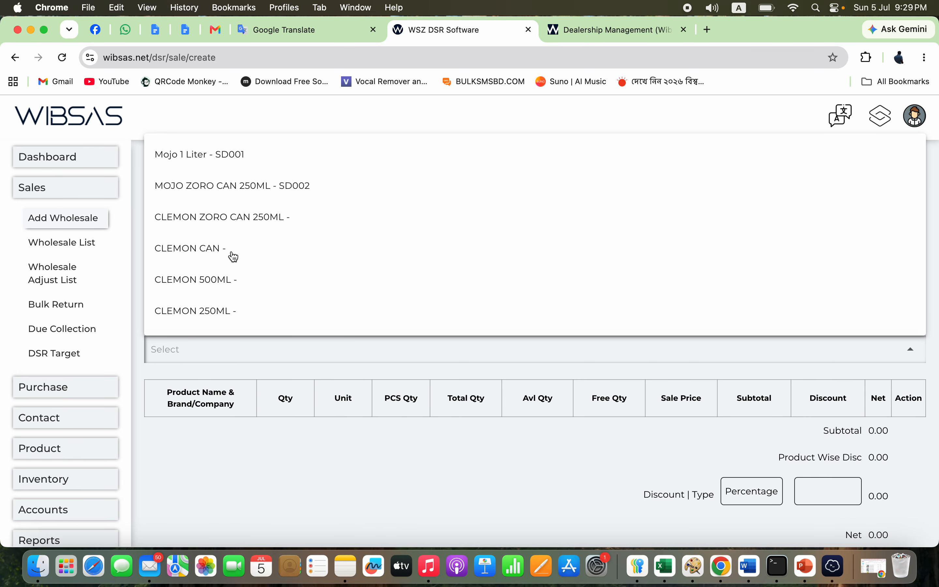
left_click(273, 165)
left_click(231, 352)
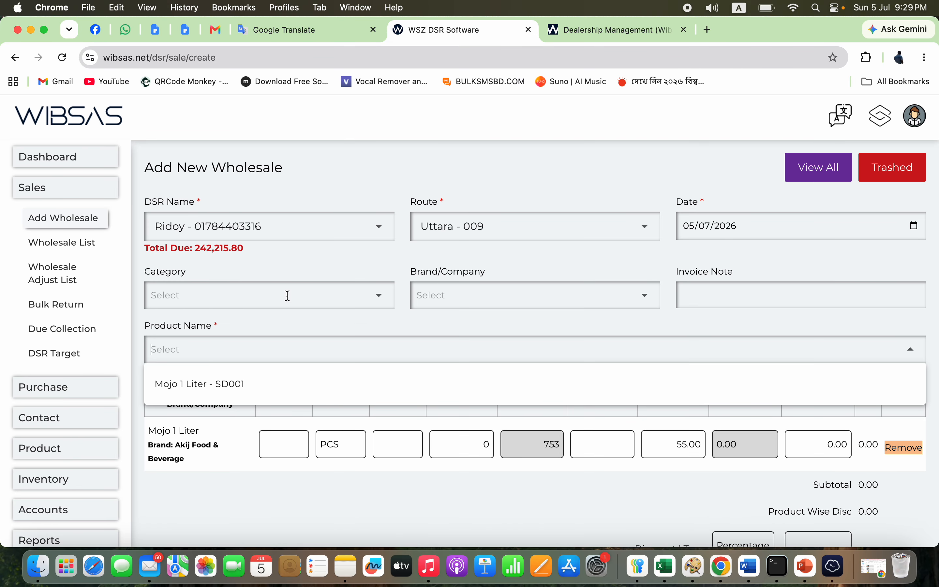
type("m")
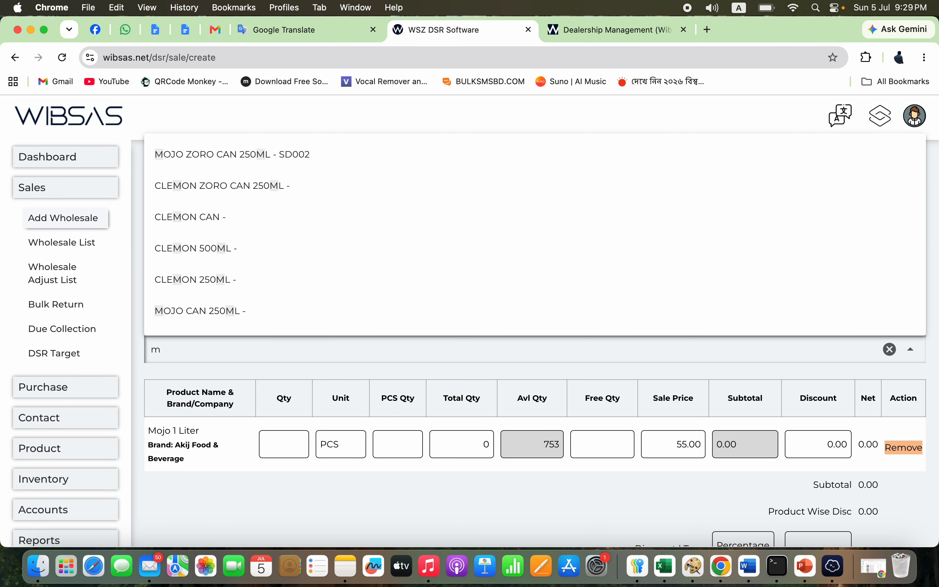
left_click(222, 279)
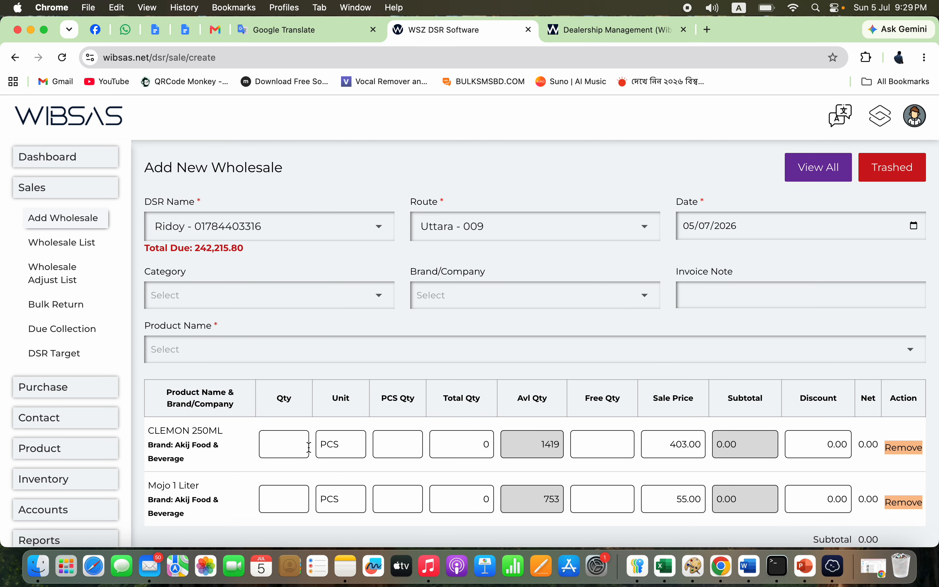
Set the CLEMON 250ML quantity to 10 with PCS as its unit
double_click(551, 450)
double_click(551, 493)
left_click(288, 446)
type("10")
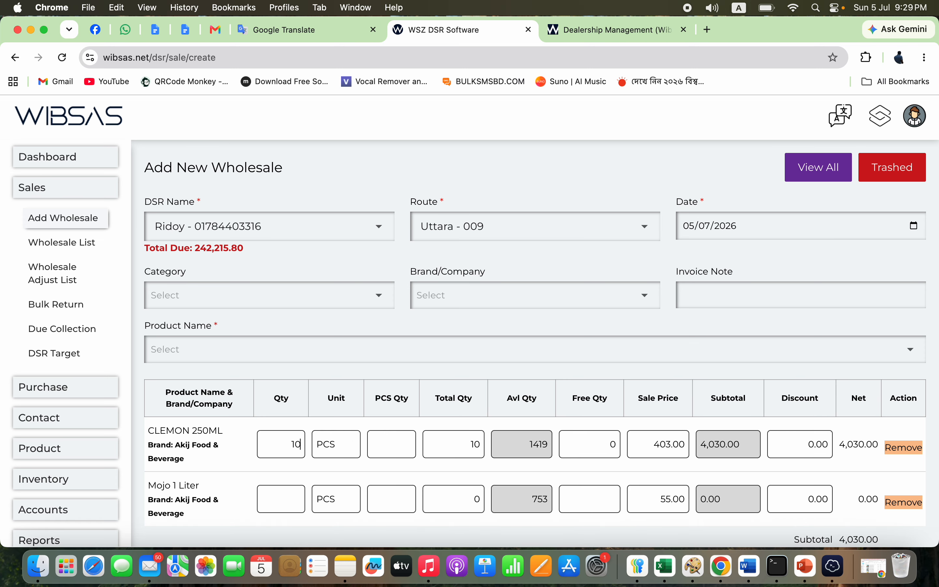
key("Tab")
left_click(348, 448)
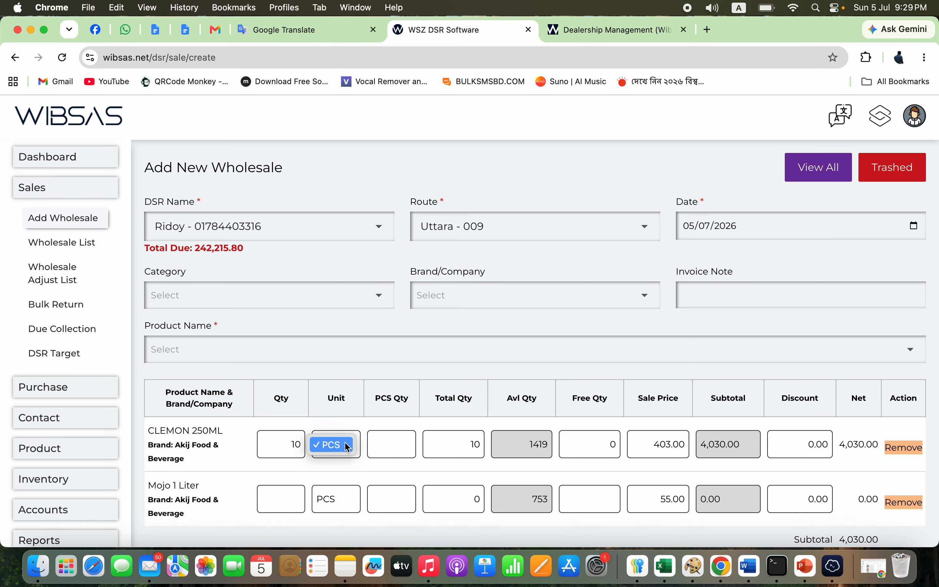
left_click(347, 446)
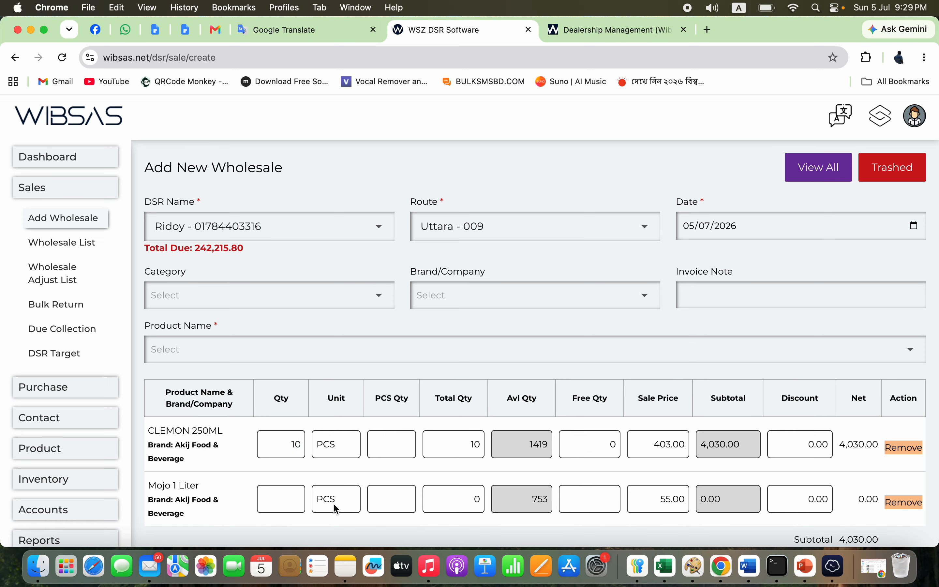
Set the Mojo 1 Liter line to a quantity of 3 in Case units plus 5 extra PCS
left_click(333, 503)
left_click(332, 517)
left_click(272, 501)
type("3")
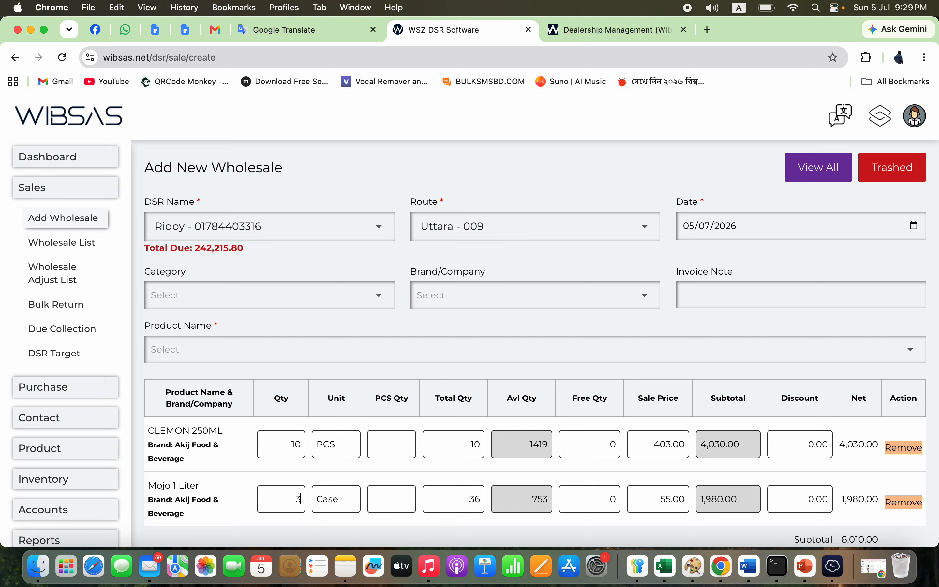
left_click(478, 505)
scroll(334, 497, "down", 1)
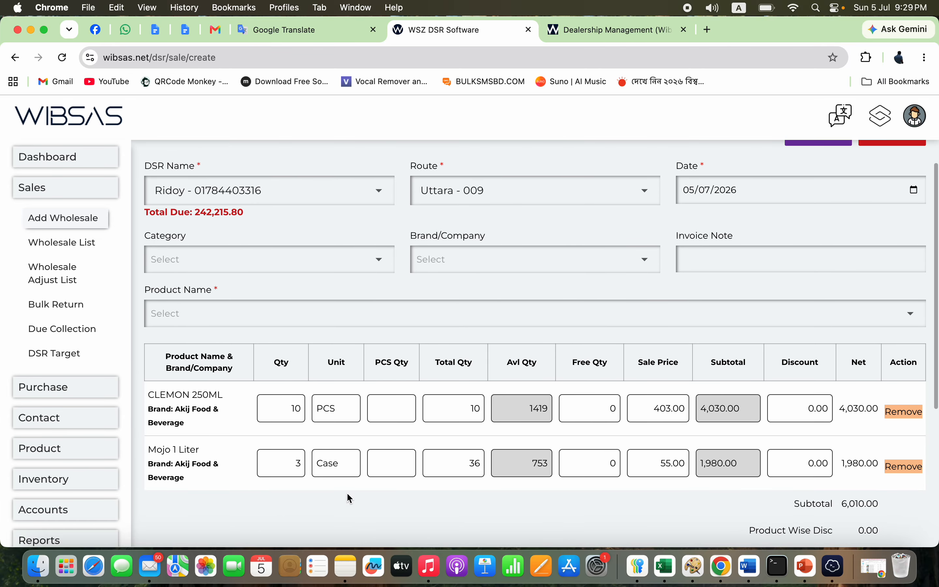
left_click(394, 467)
type("5")
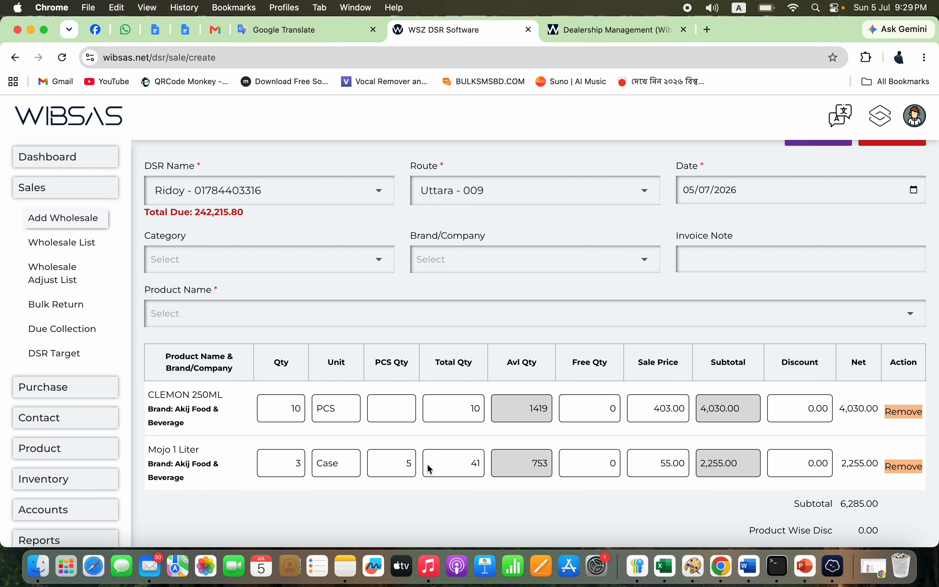
Review the product lines' quantities and discount fields, and save the wholesale
double_click(477, 464)
double_click(612, 408)
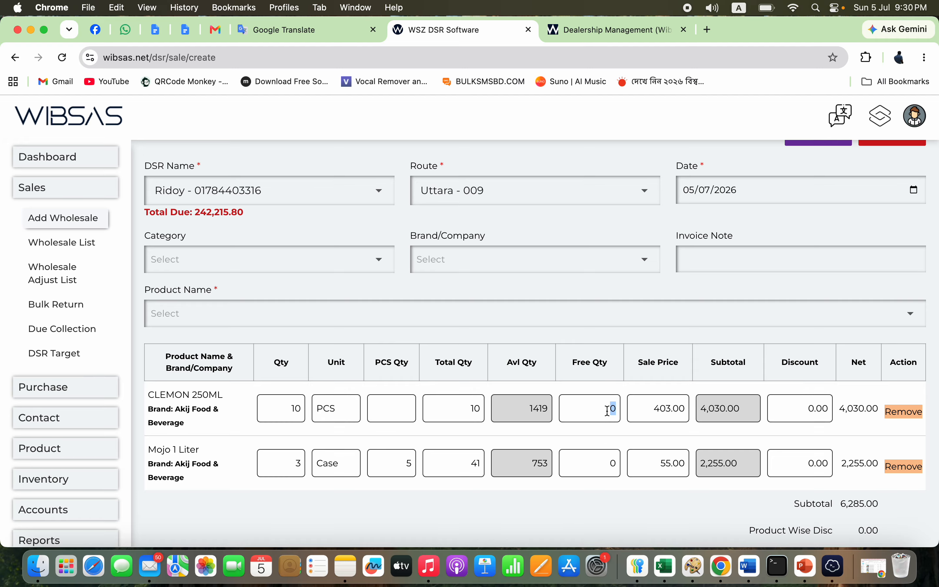
left_click(809, 411)
scroll(719, 488, "down", 6)
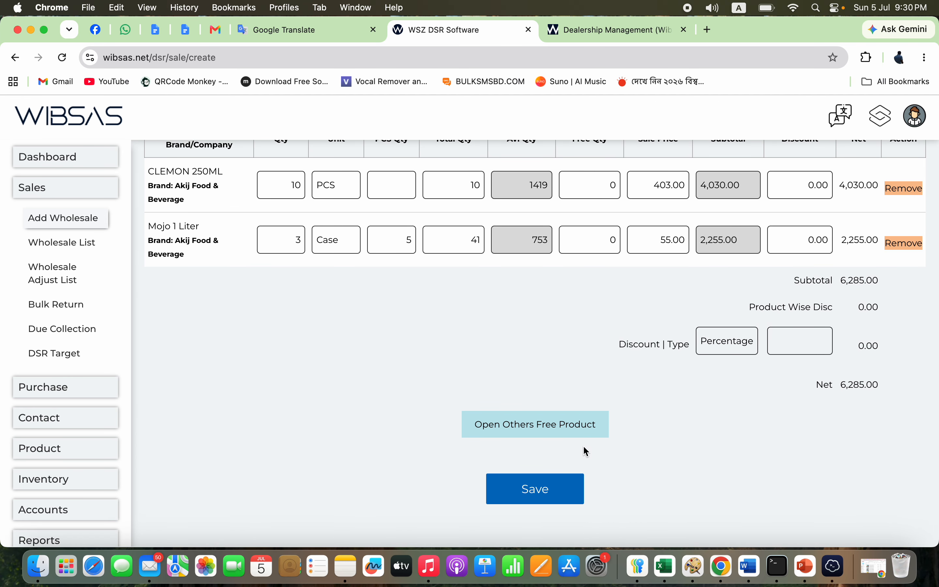
scroll(663, 386, "up", 4)
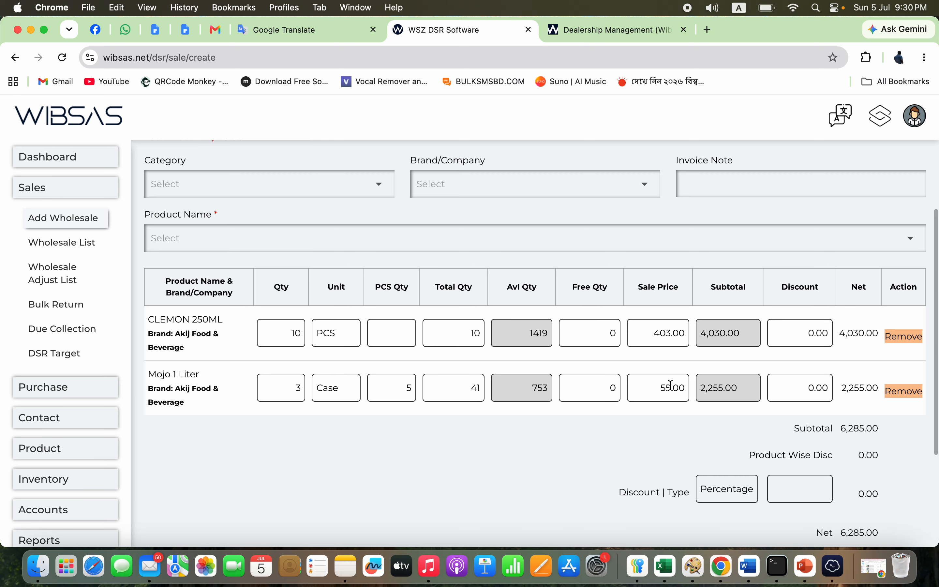
scroll(620, 414, "down", 4)
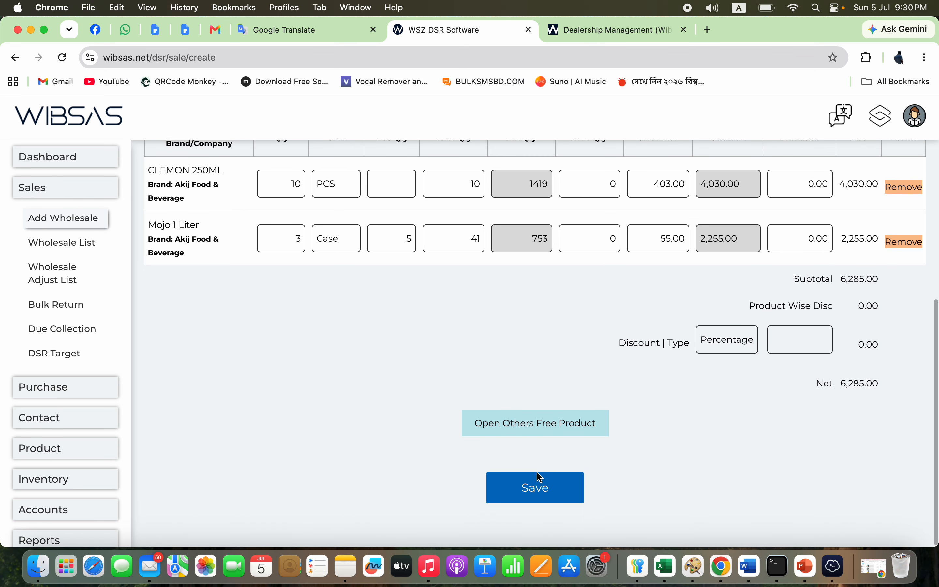
left_click(531, 495)
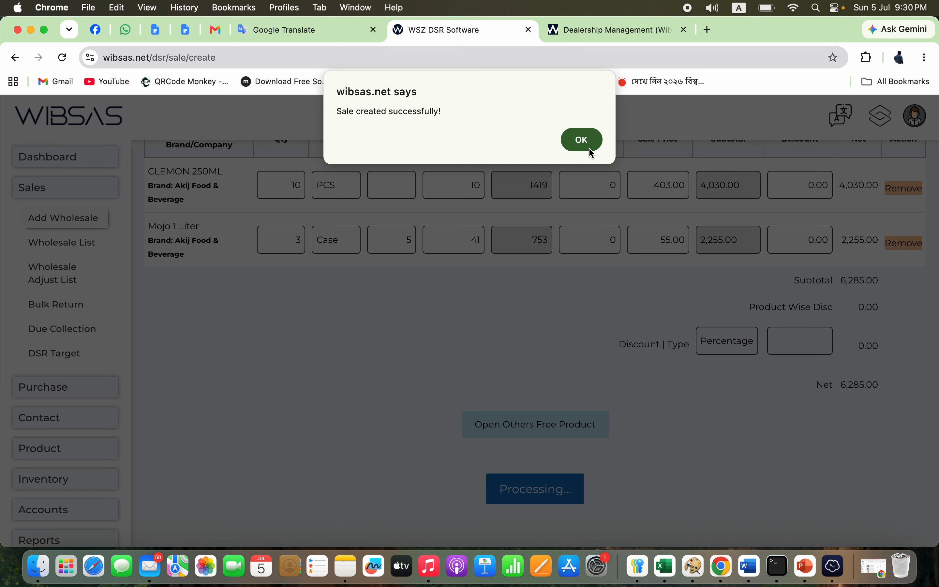
left_click(583, 140)
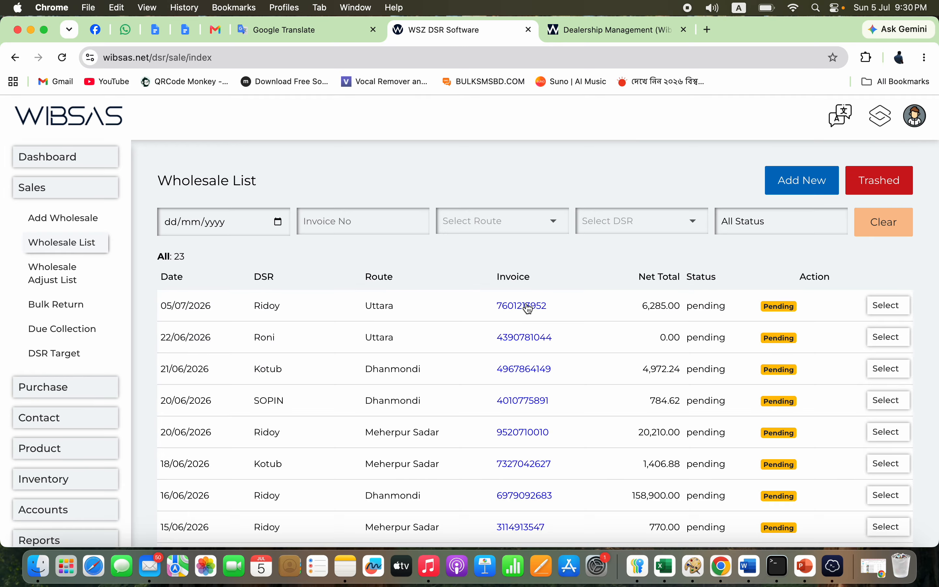
View the new wholesale's invoice with the previous due hidden, checking its subtotal and product quantities
left_click(522, 309)
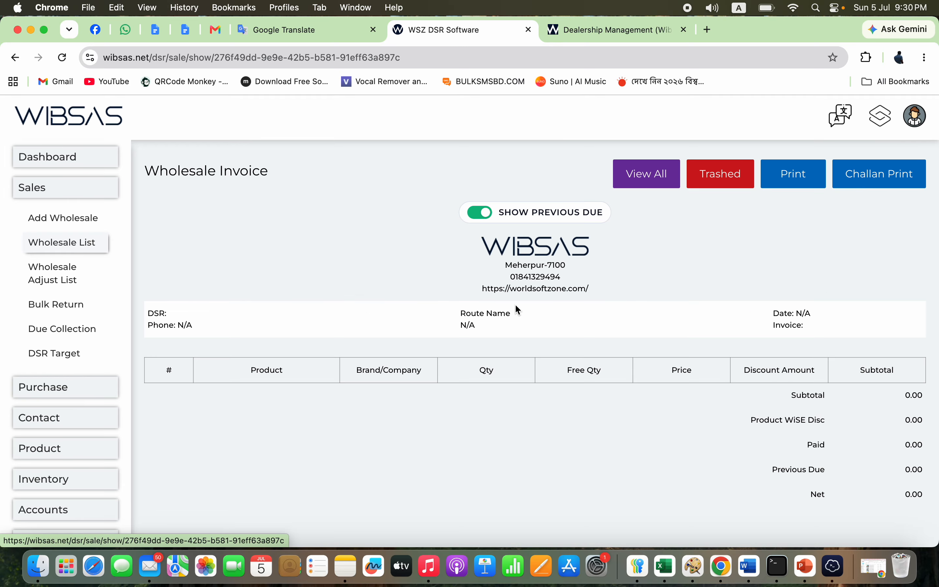
scroll(483, 404, "down", 1)
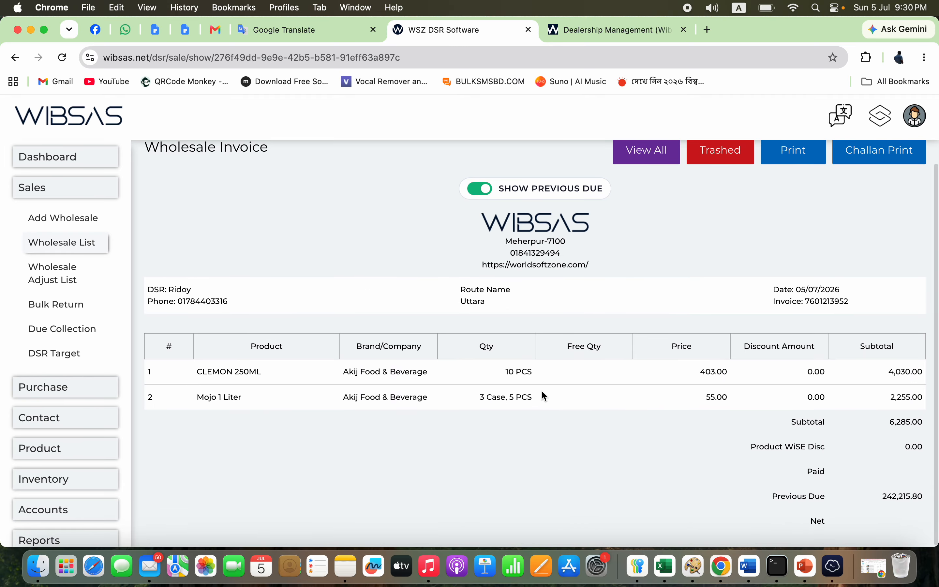
left_click(478, 189)
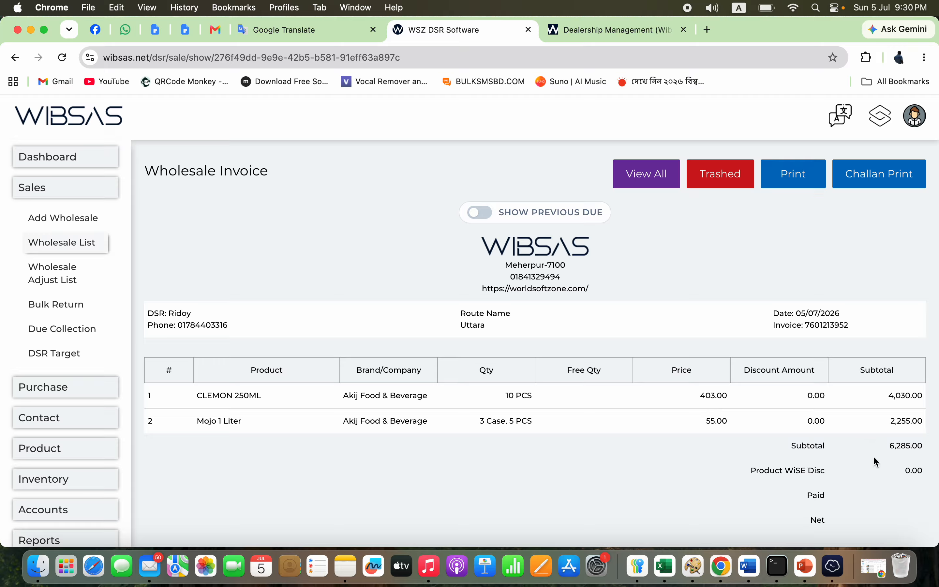
double_click(898, 447)
triple_click(495, 425)
triple_click(518, 396)
Open the adjustment for the new wholesale dated 05/07/2026 and enter returns of 3 PCS for CLEMON 250ML and 10 PCS for Mojo 1 Liter
left_click(85, 253)
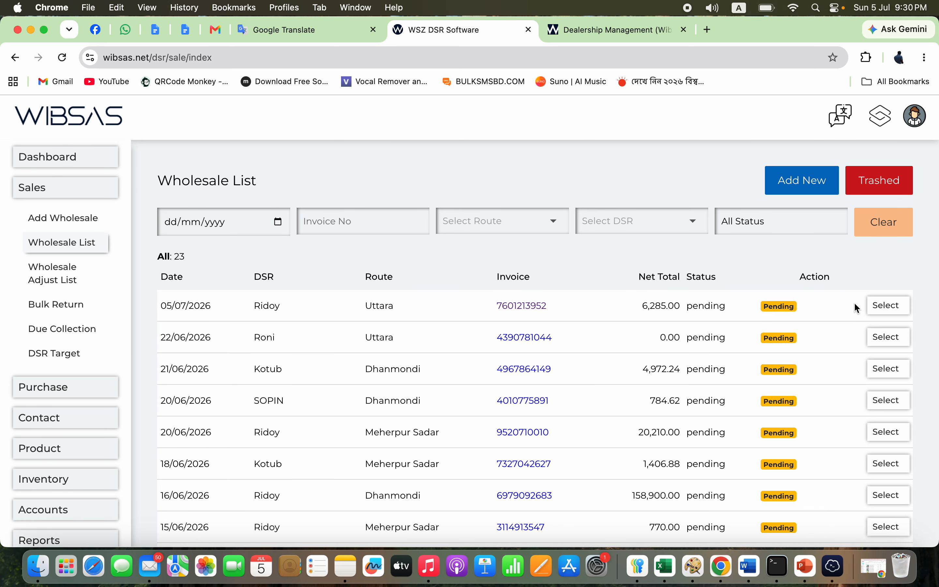
left_click(883, 312)
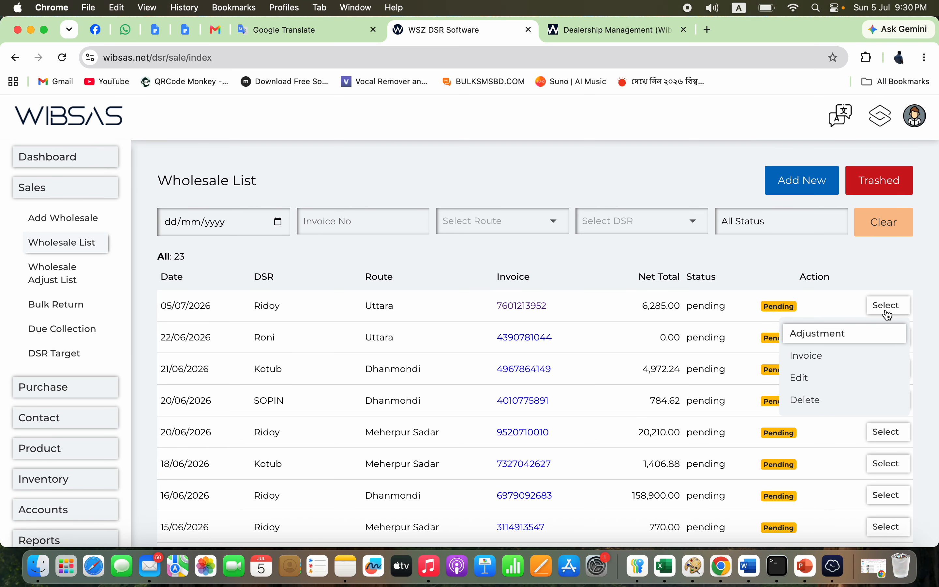
left_click(831, 337)
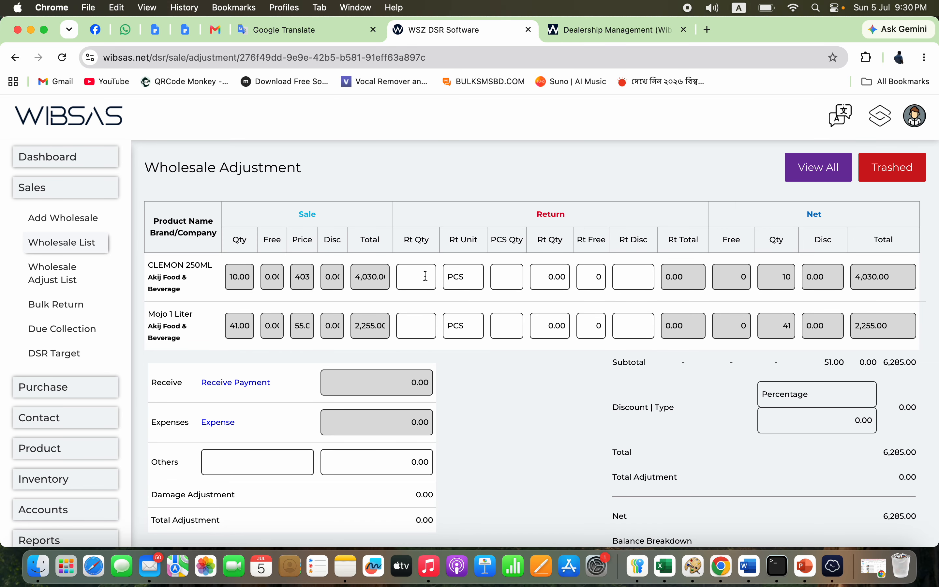
type("3")
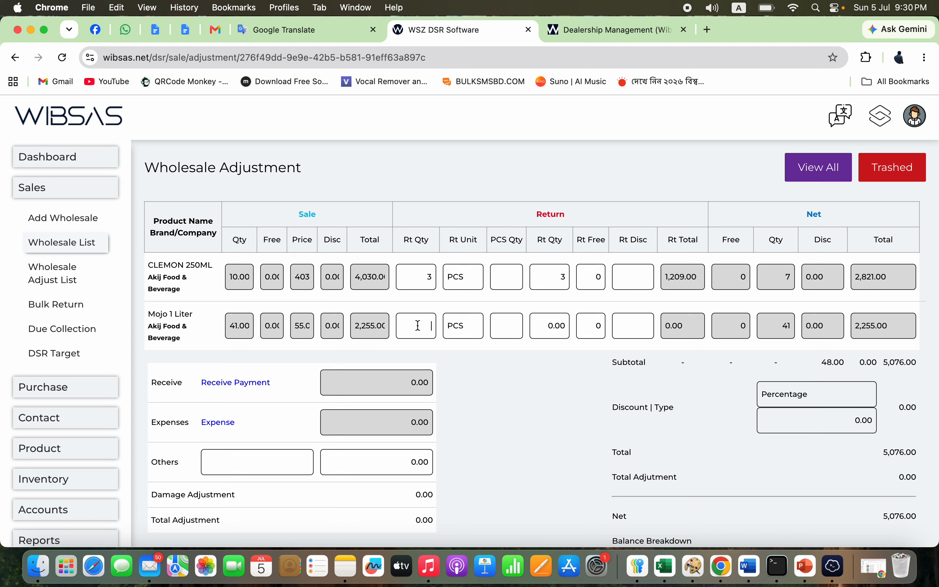
type("10")
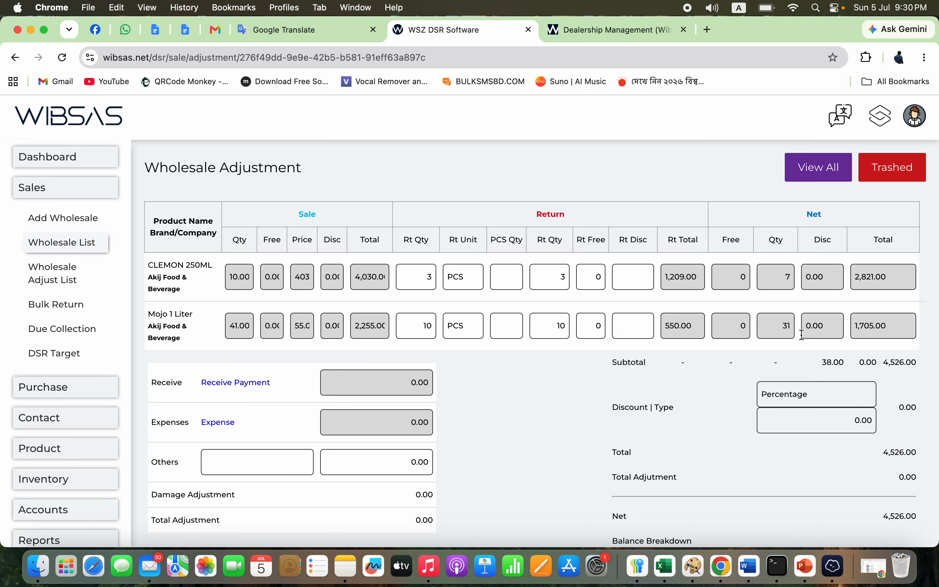
Record a received payment of 3000 to the Cash account in the wholesale adjustment
double_click(891, 366)
left_click(243, 383)
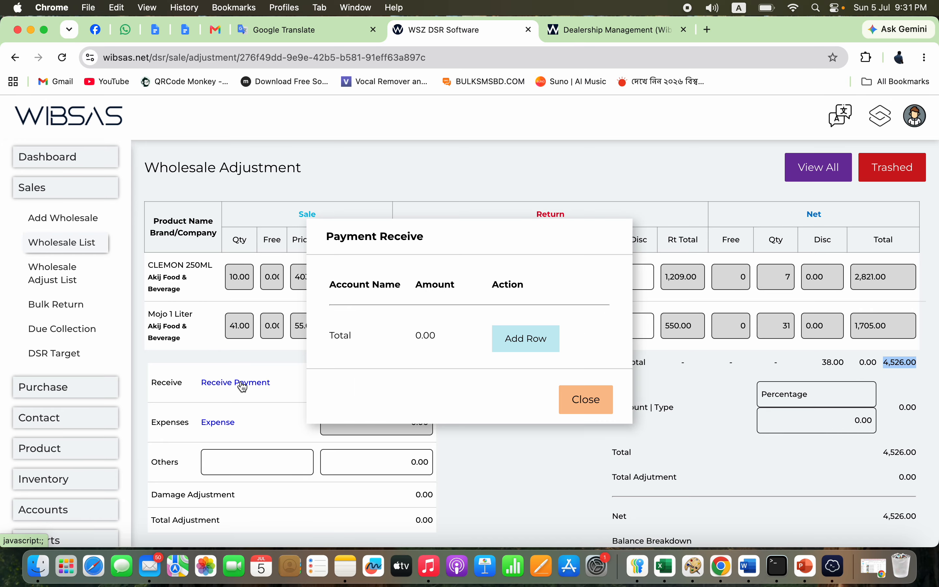
left_click(531, 353)
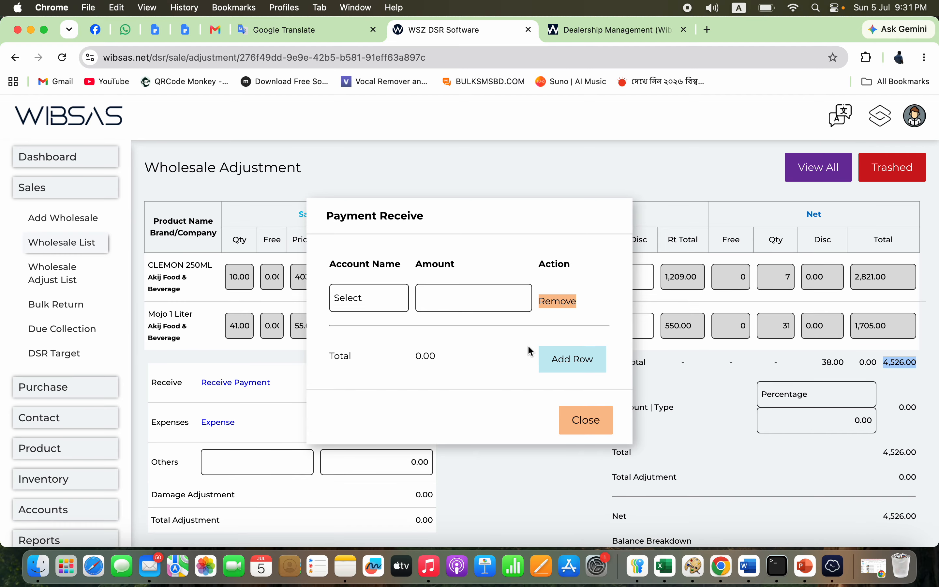
left_click(392, 298)
left_click(376, 314)
left_click(496, 305)
type("3000")
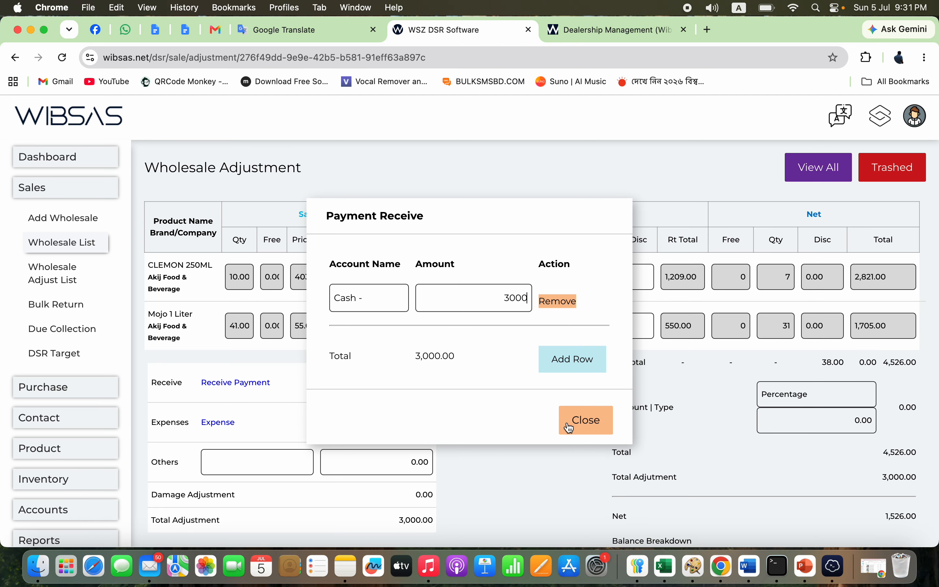
Close the received payment entry and check the wholesale adjustment's net amount
left_click(584, 430)
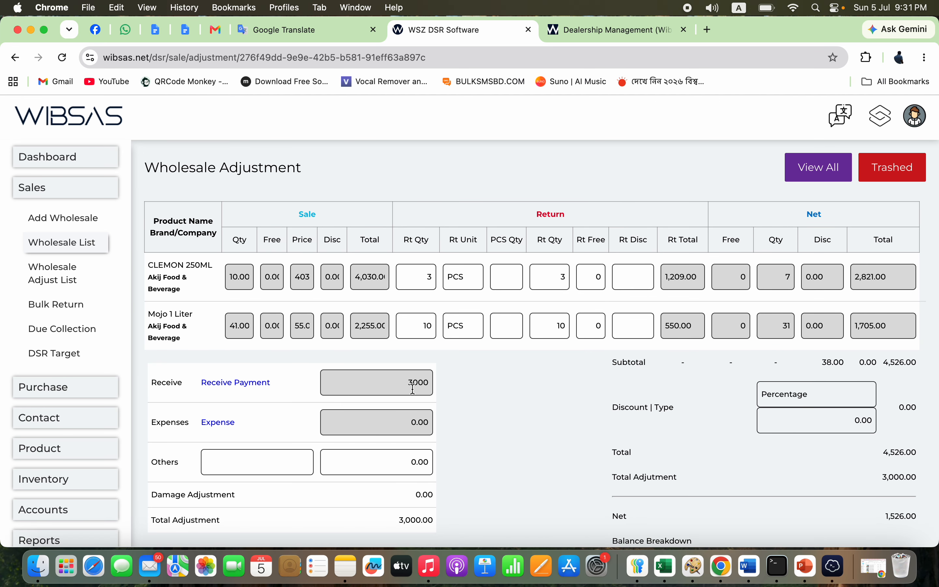
double_click(892, 517)
scroll(542, 424, "down", 3)
scroll(543, 424, "down", 1)
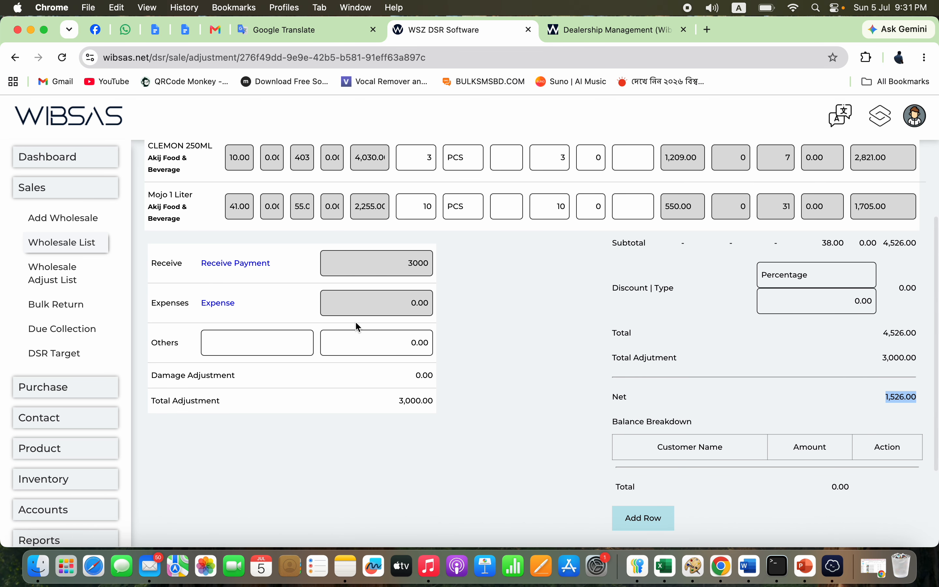
Record an expense of 500 under the Dsr Salary expense head in the wholesale adjustment
left_click(229, 308)
left_click(551, 342)
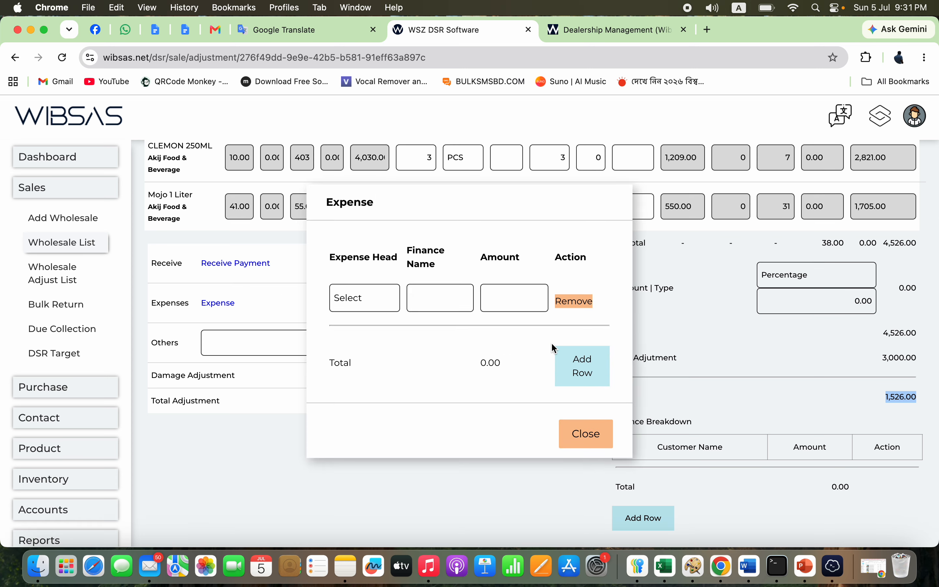
left_click(375, 305)
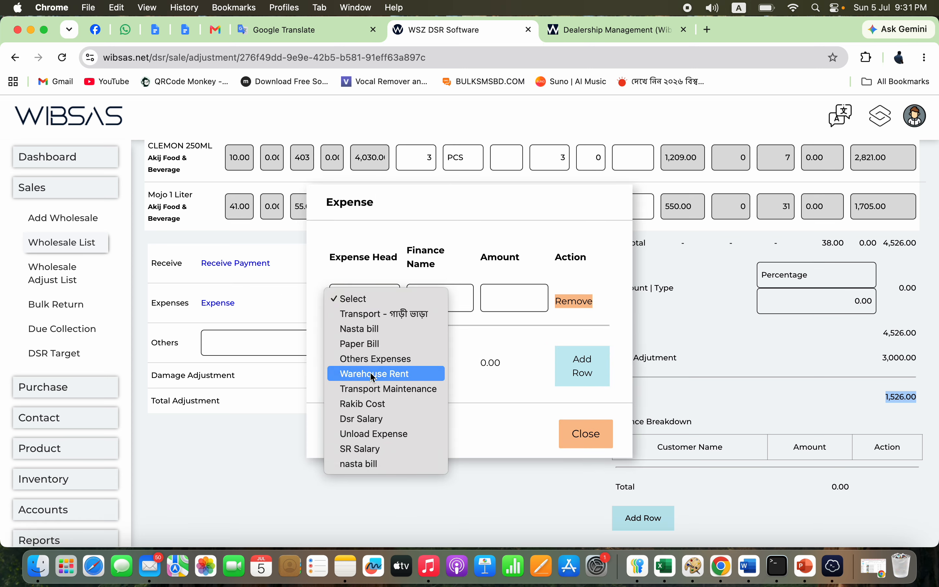
left_click(363, 422)
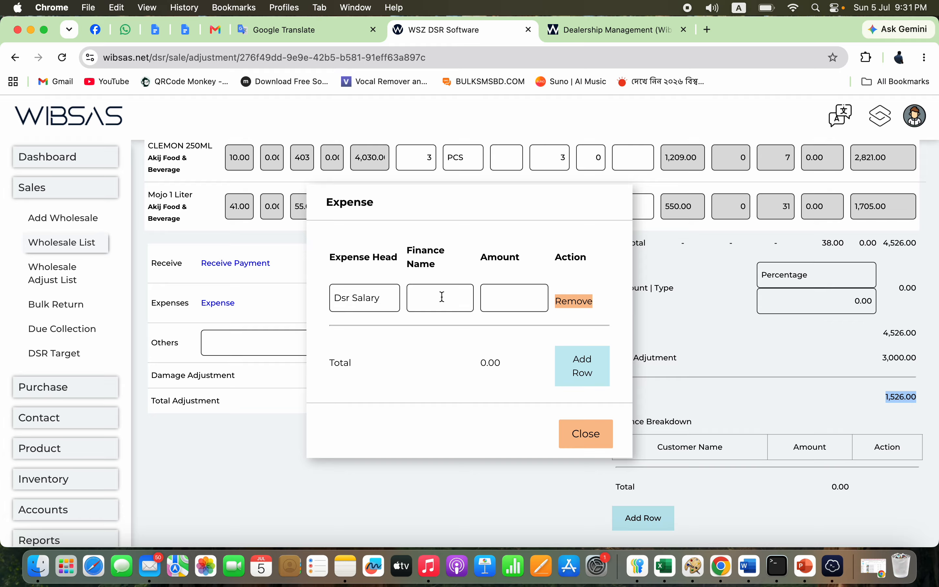
left_click(512, 298)
type("500")
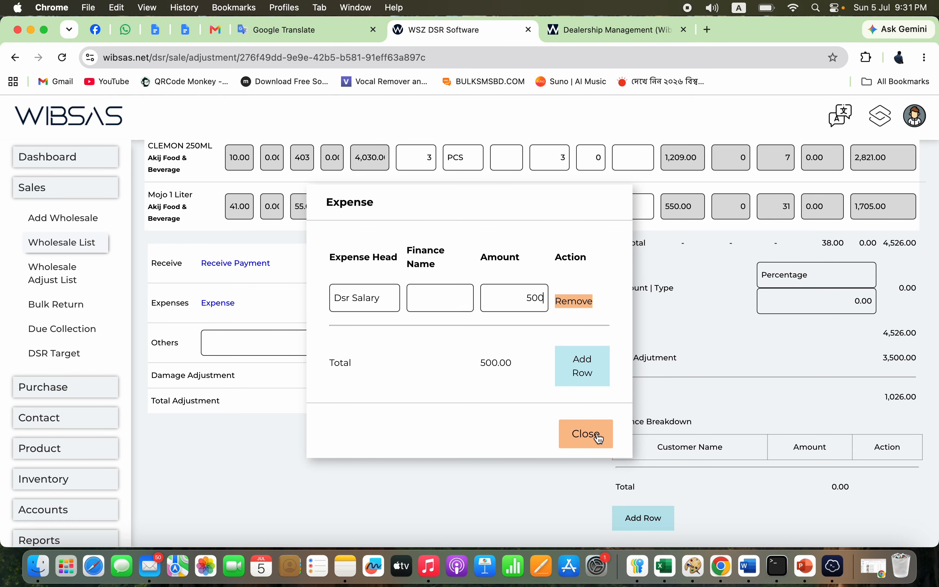
left_click(598, 434)
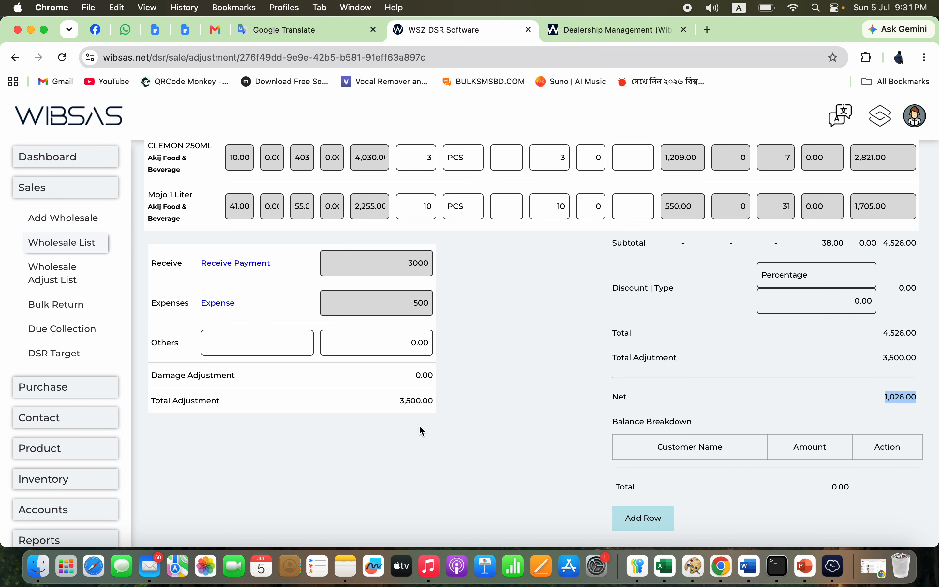
Open the damage product section and add Mojo 1 Liter with a quantity of 1 PCS
scroll(672, 410, "down", 3)
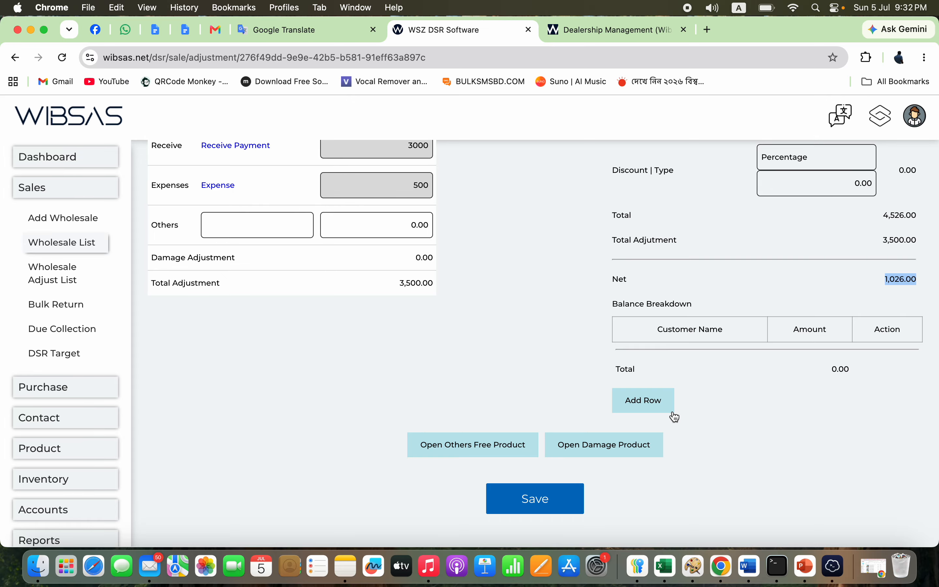
left_click(607, 454)
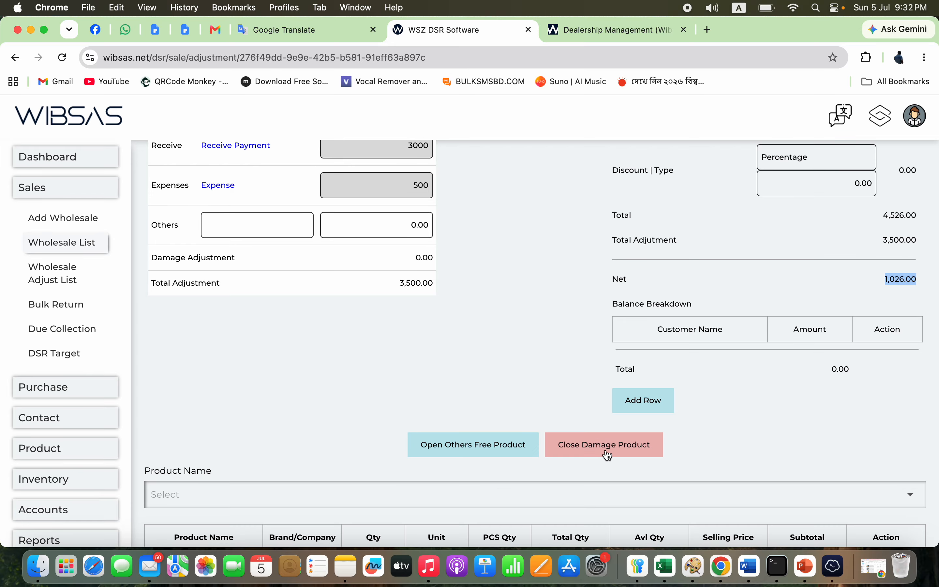
left_click(505, 495)
type("mo")
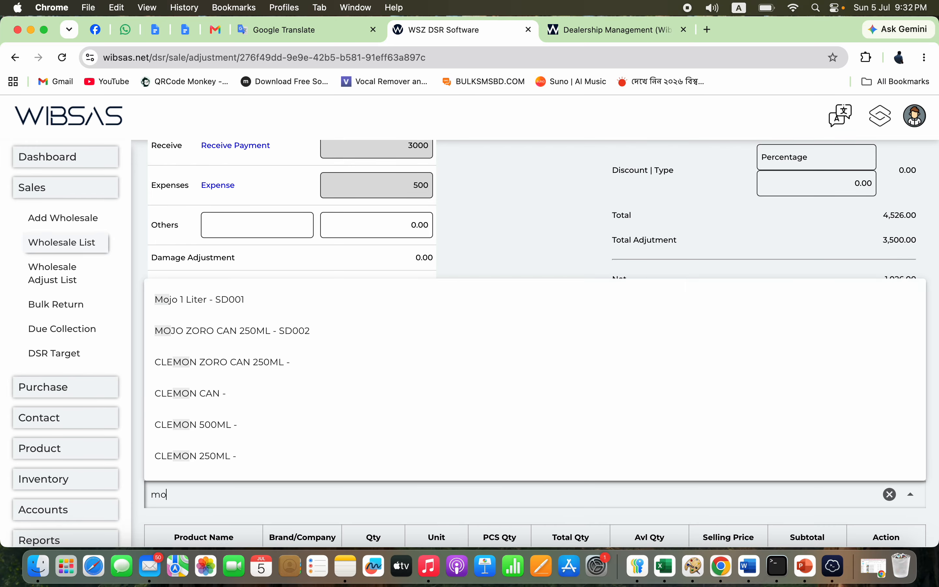
type("j")
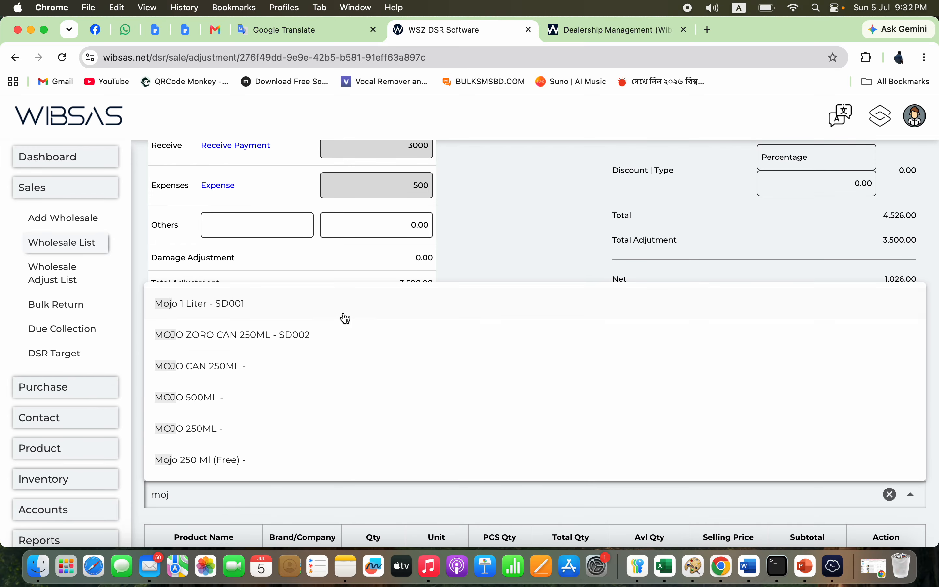
left_click(365, 310)
scroll(582, 434, "down", 5)
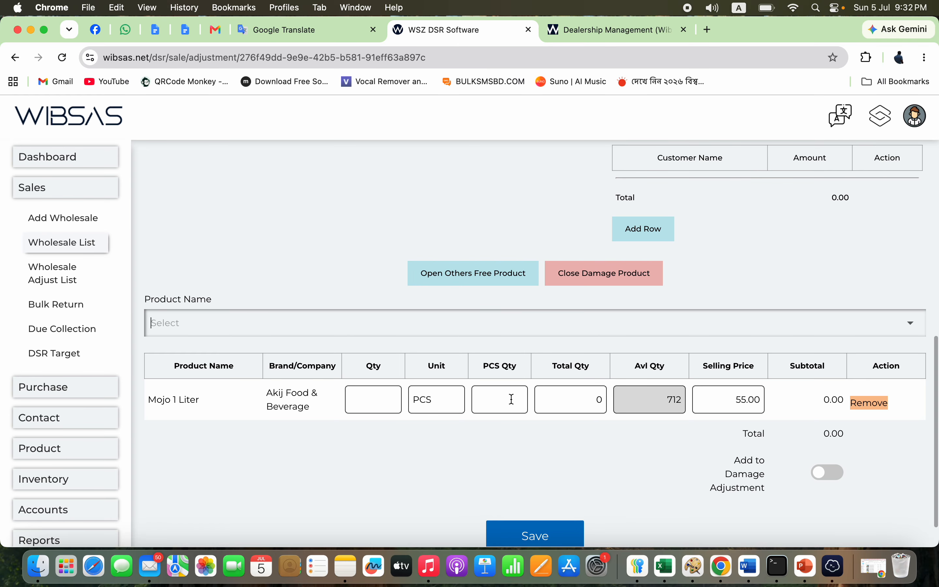
left_click(382, 399)
type("1")
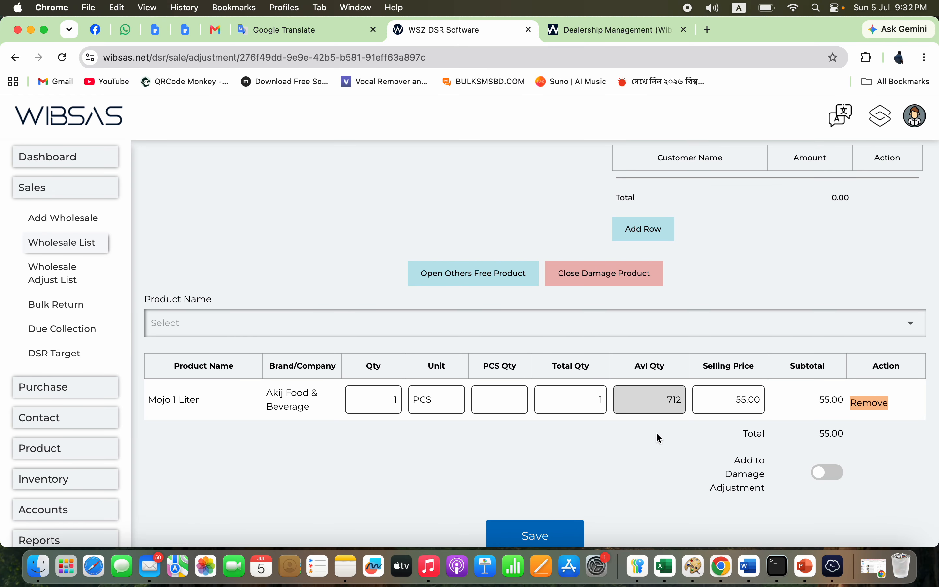
Compare the damaged Mojo 1 Liter line's subtotal with the adjustment's net amount
scroll(853, 368, "up", 4)
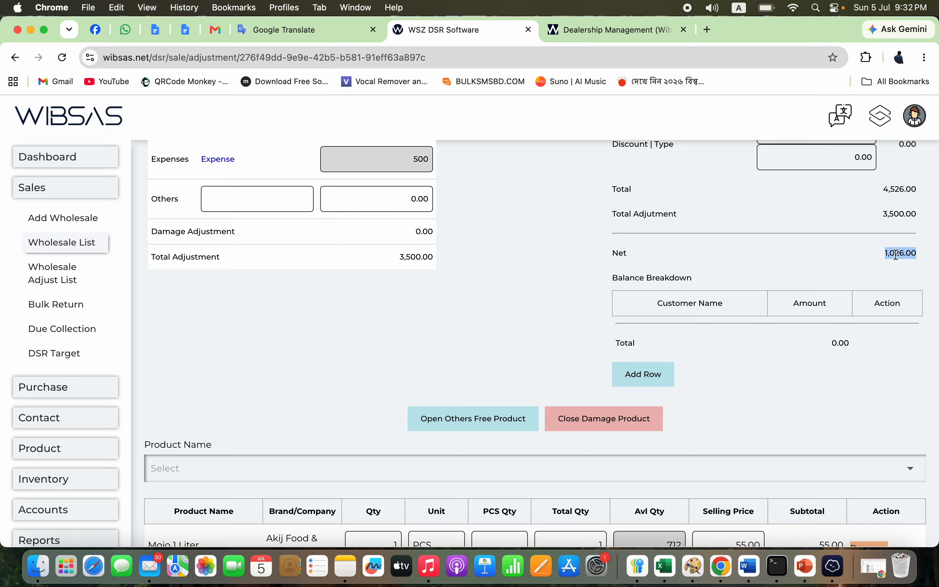
scroll(831, 389, "down", 5)
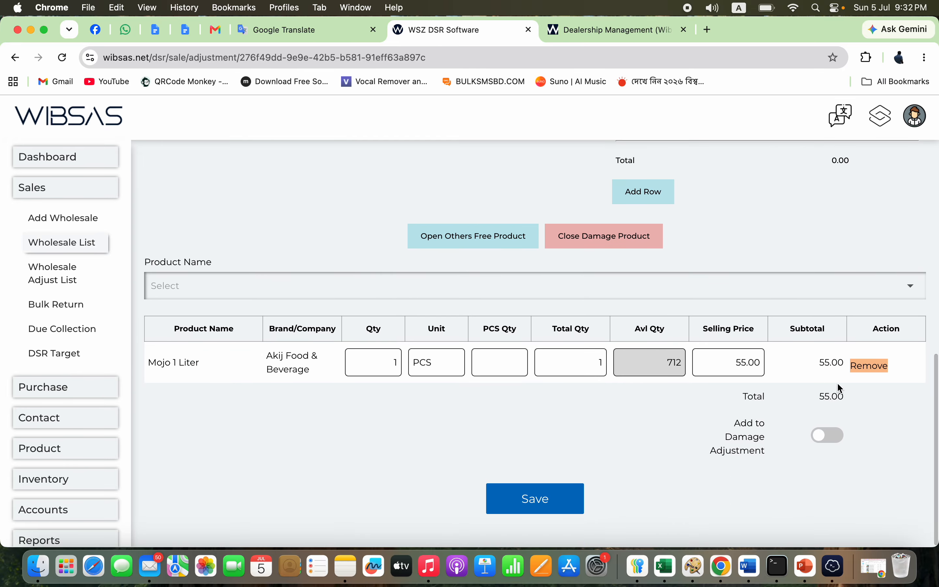
double_click(832, 363)
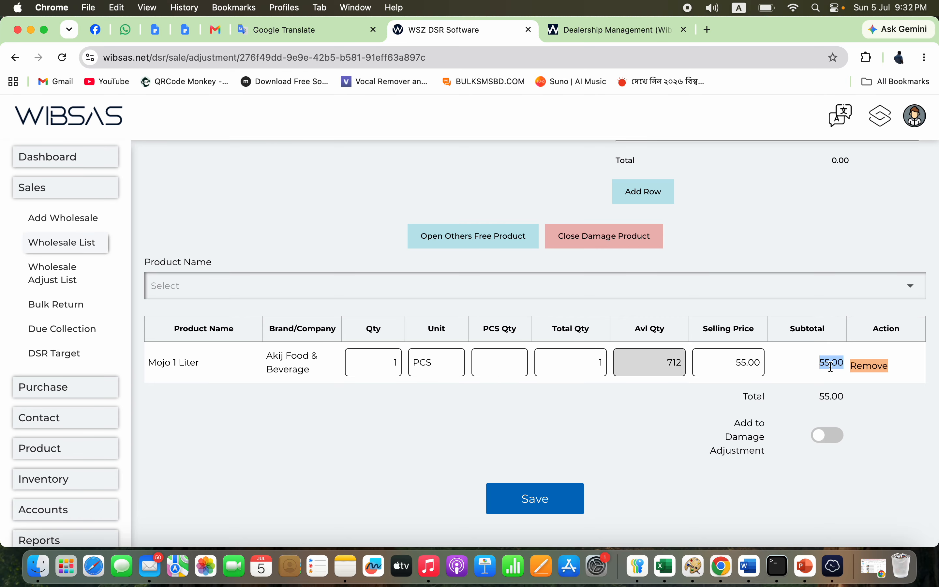
scroll(833, 244, "up", 3)
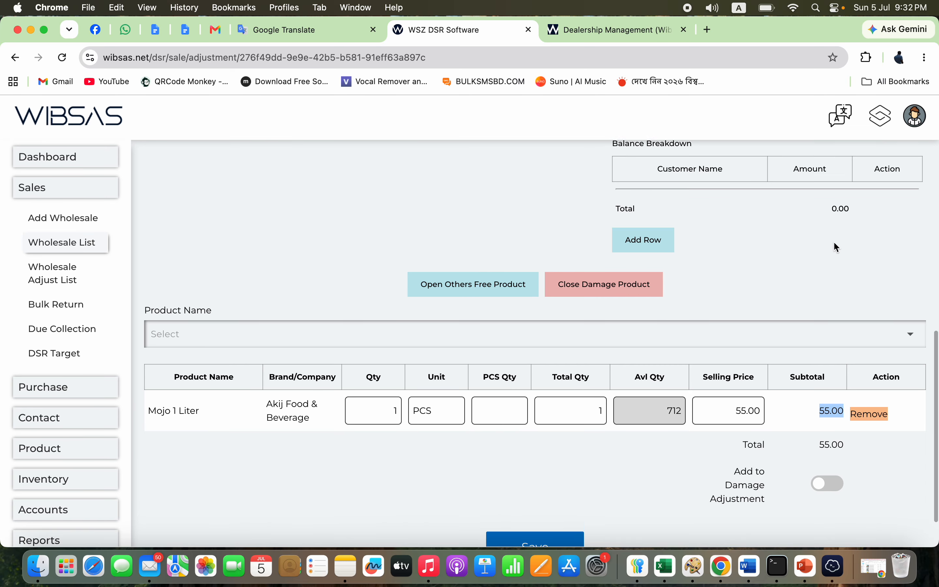
double_click(898, 193)
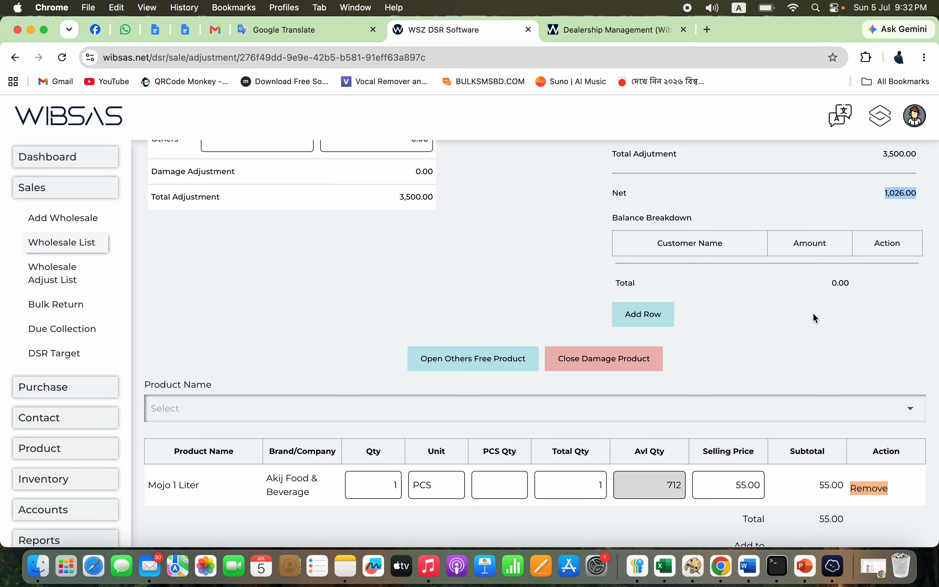
left_click(909, 193)
scroll(820, 292, "down", 3)
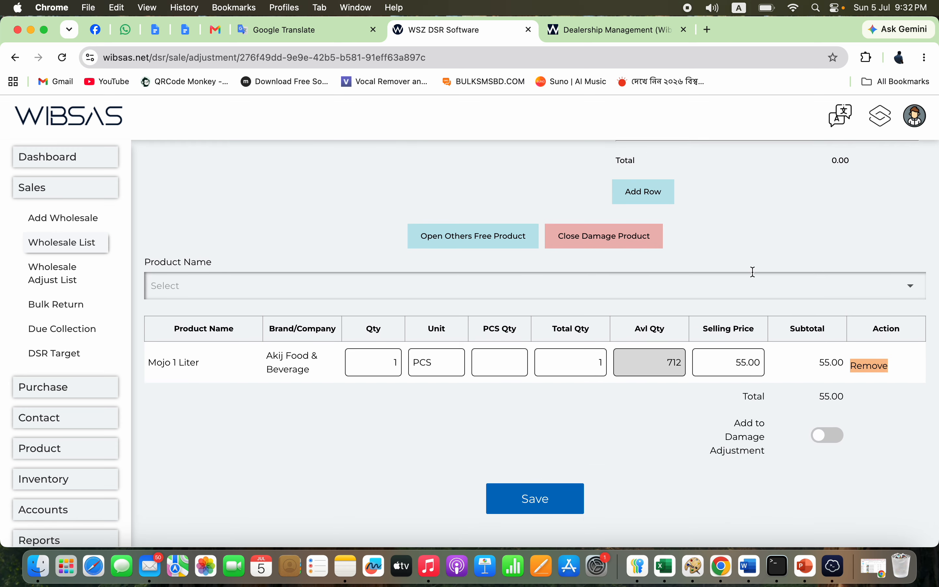
scroll(632, 438, "up", 5)
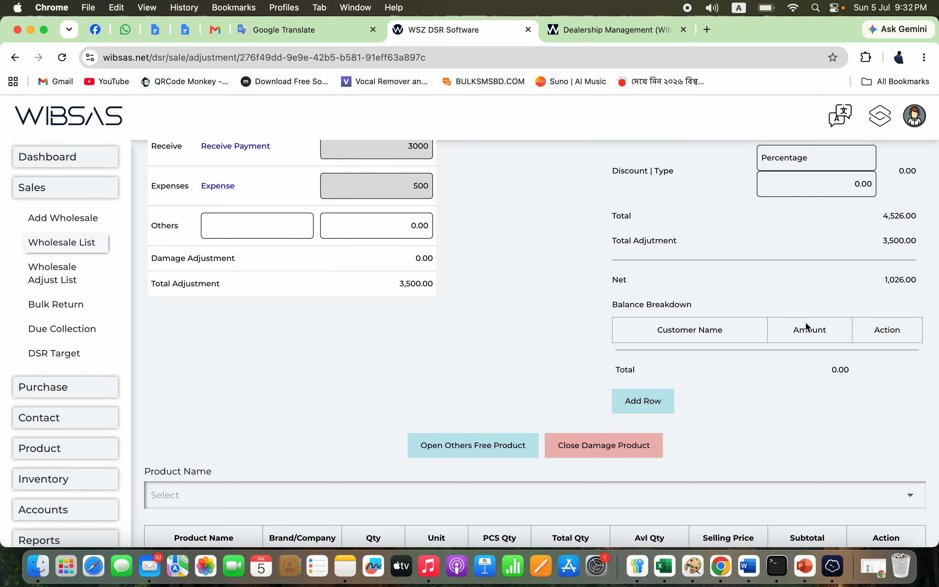
scroll(824, 341, "down", 5)
scroll(881, 182, "up", 4)
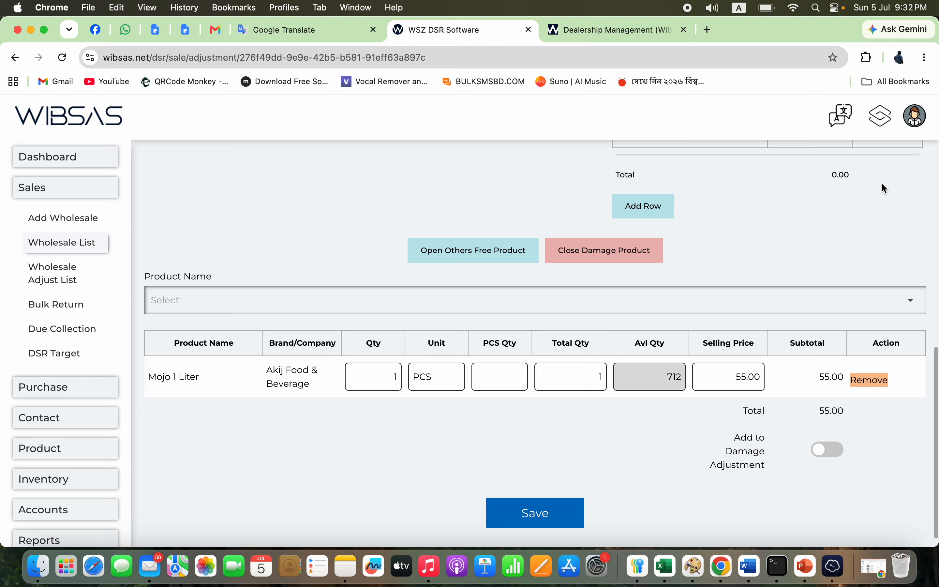
double_click(903, 225)
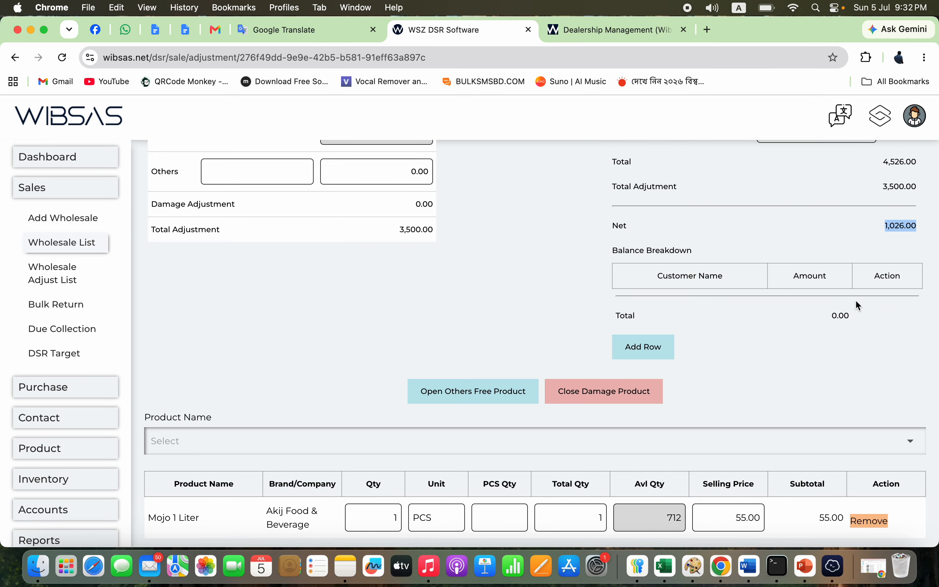
Enable adding the damaged product's value to the damage adjustment
scroll(859, 306, "down", 4)
left_click(829, 435)
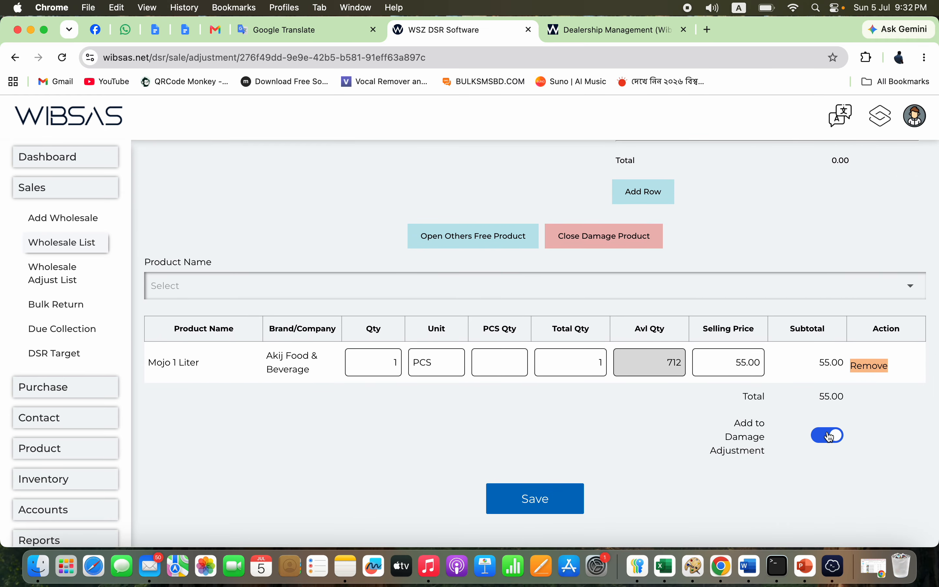
scroll(835, 246, "up", 4)
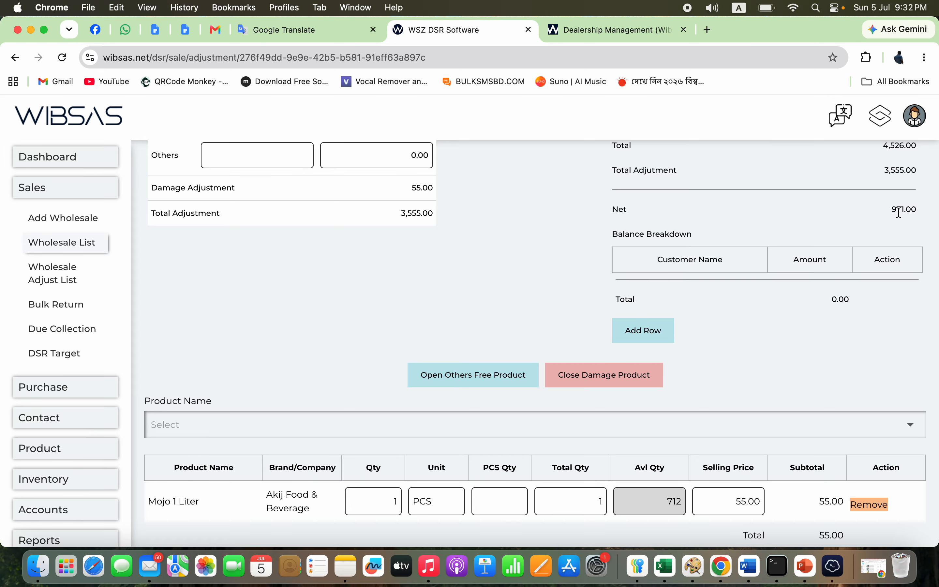
Check the damage adjustment, total adjustment and net amounts in the wholesale adjustment
double_click(900, 212)
scroll(771, 497, "down", 2)
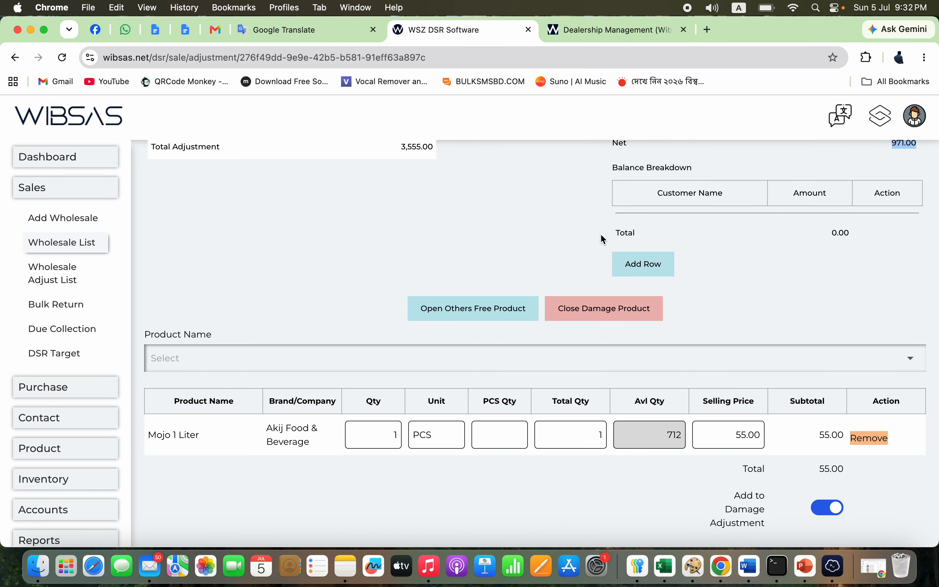
scroll(604, 239, "up", 5)
double_click(415, 318)
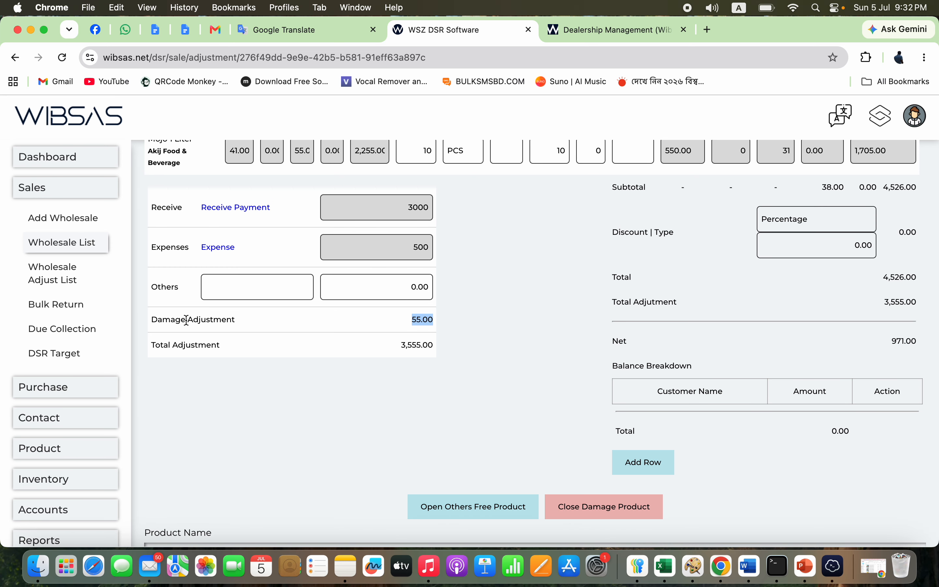
left_click(423, 321)
double_click(406, 344)
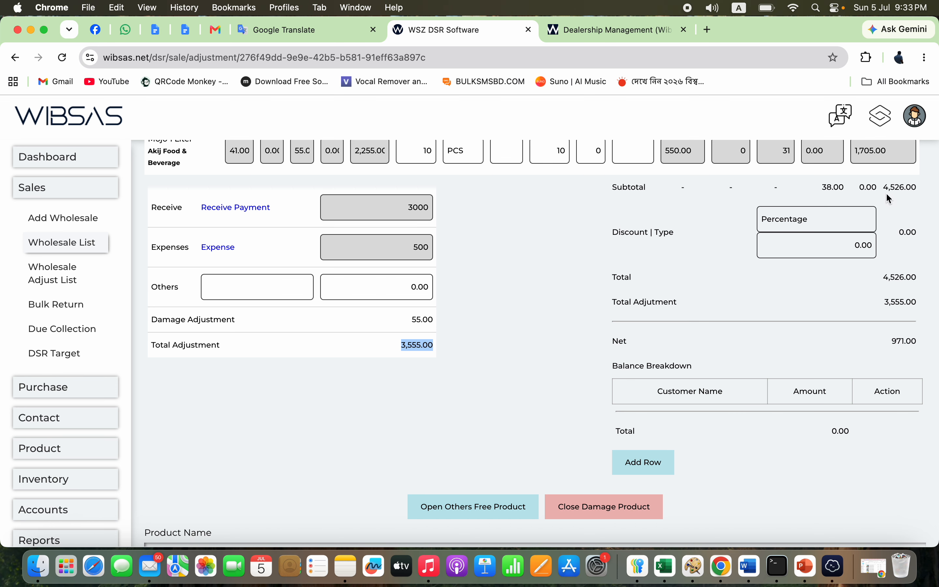
double_click(894, 303)
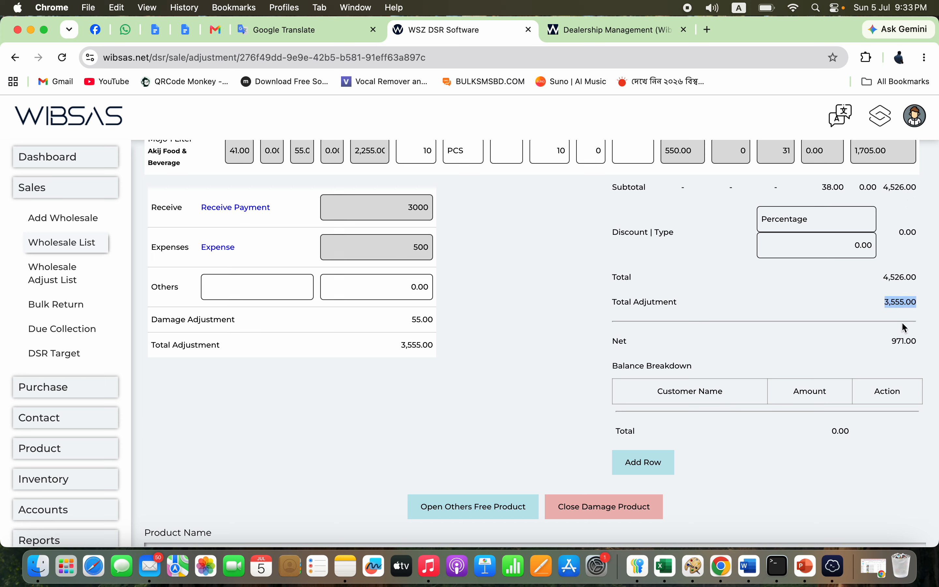
double_click(901, 345)
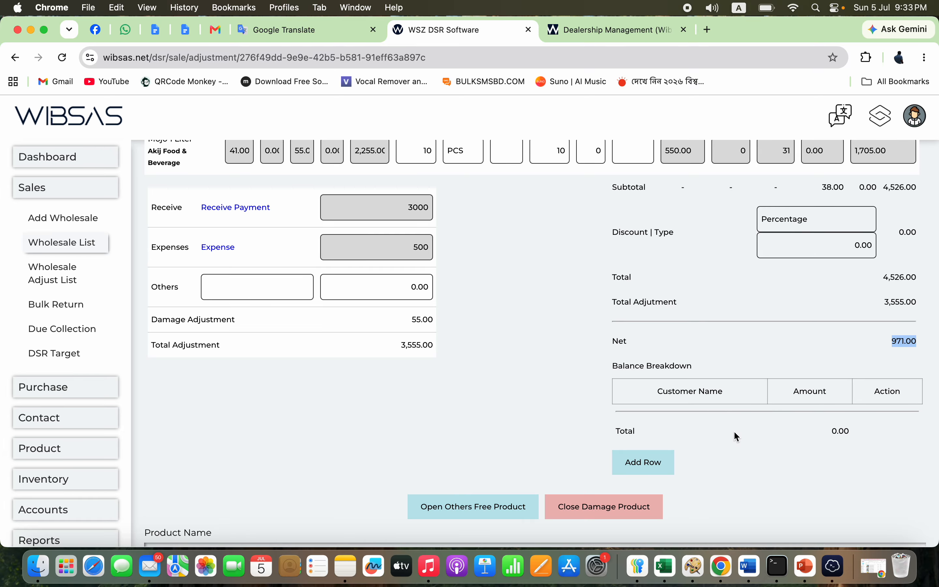
Add a balance breakdown row assigning 500 to the customer Nafiz Store
left_click(648, 463)
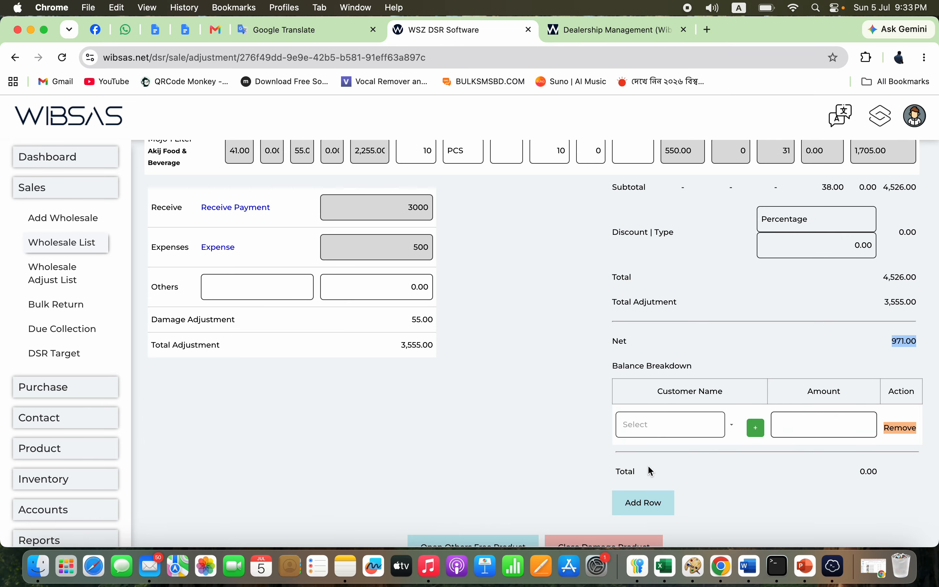
left_click(683, 432)
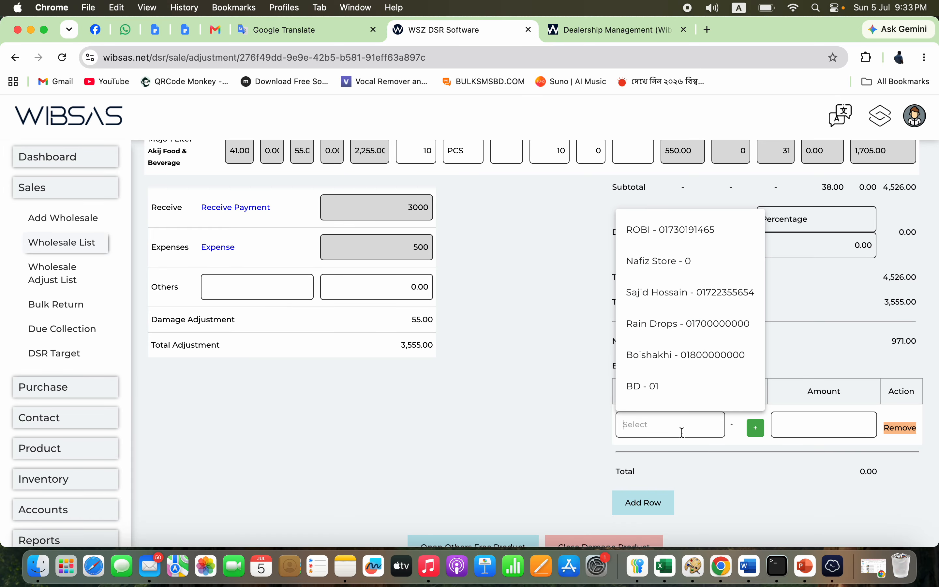
left_click(709, 263)
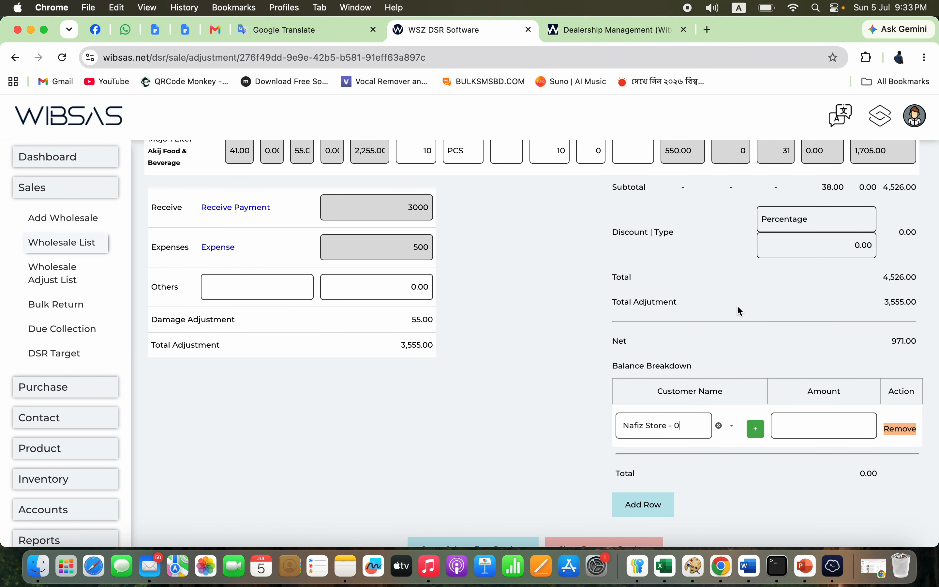
left_click(822, 414)
type("500")
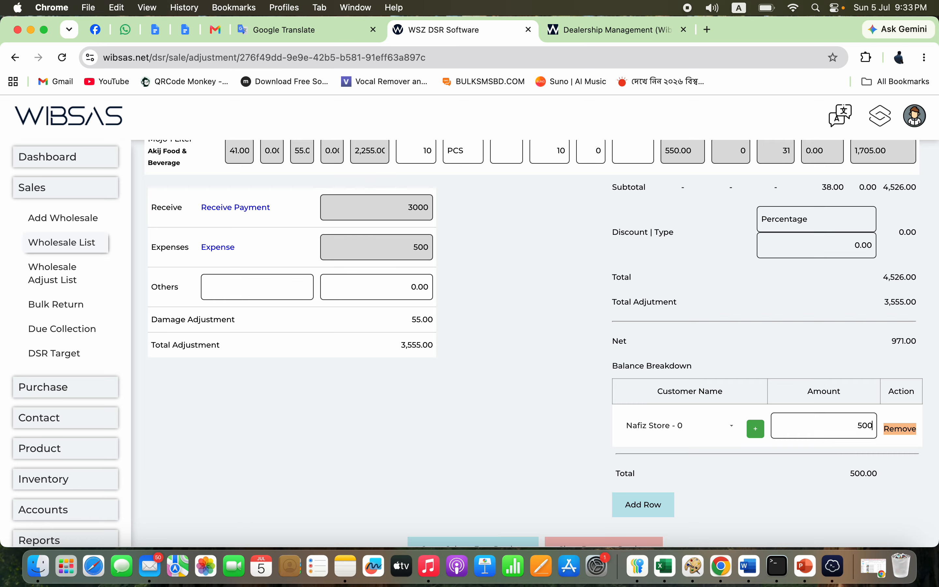
scroll(765, 475, "down", 3)
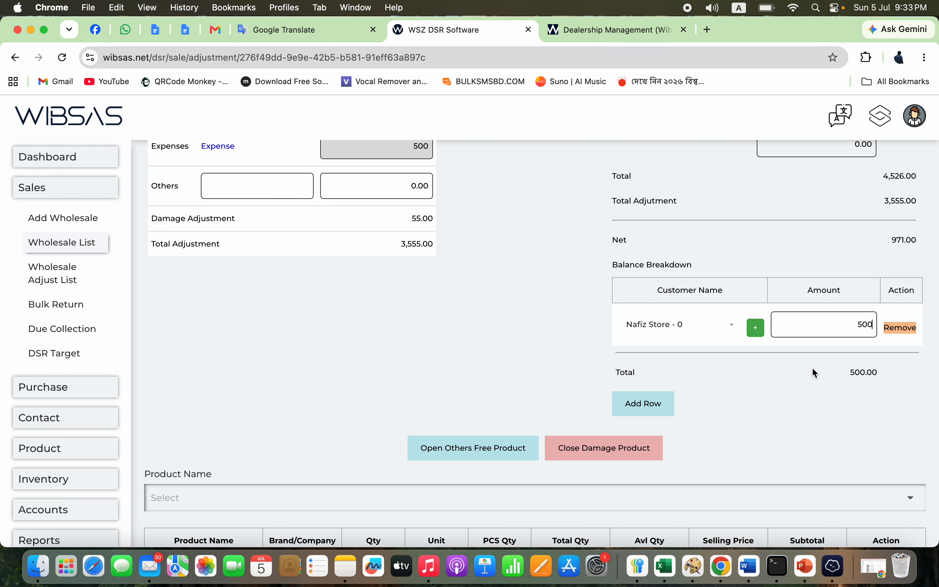
scroll(812, 367, "down", 6)
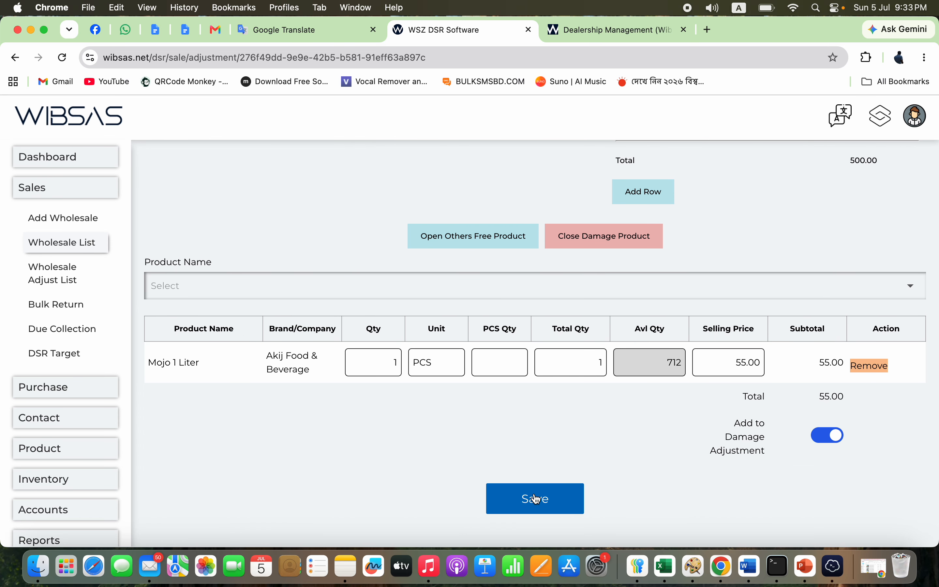
Save the wholesale adjustment and acknowledge the confirmation
left_click(527, 510)
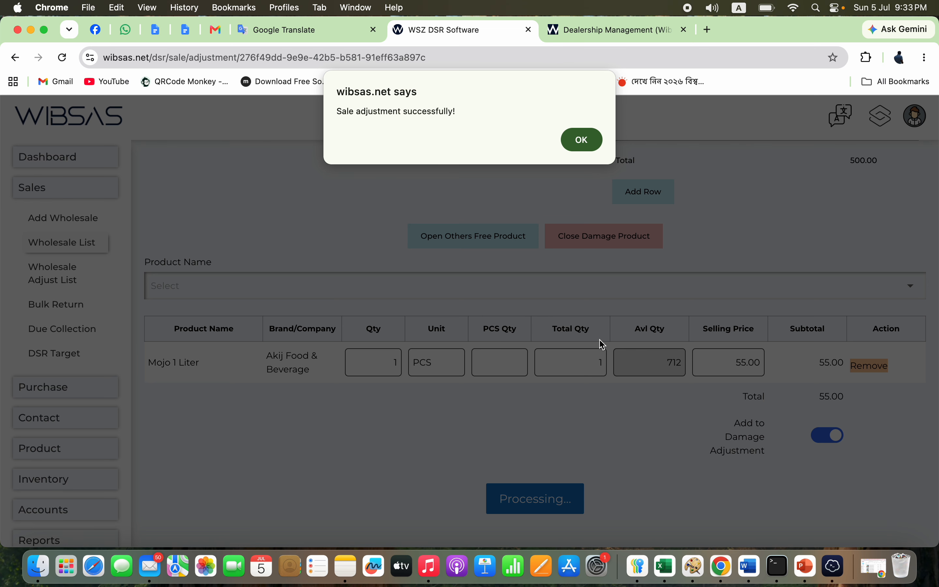
left_click(591, 139)
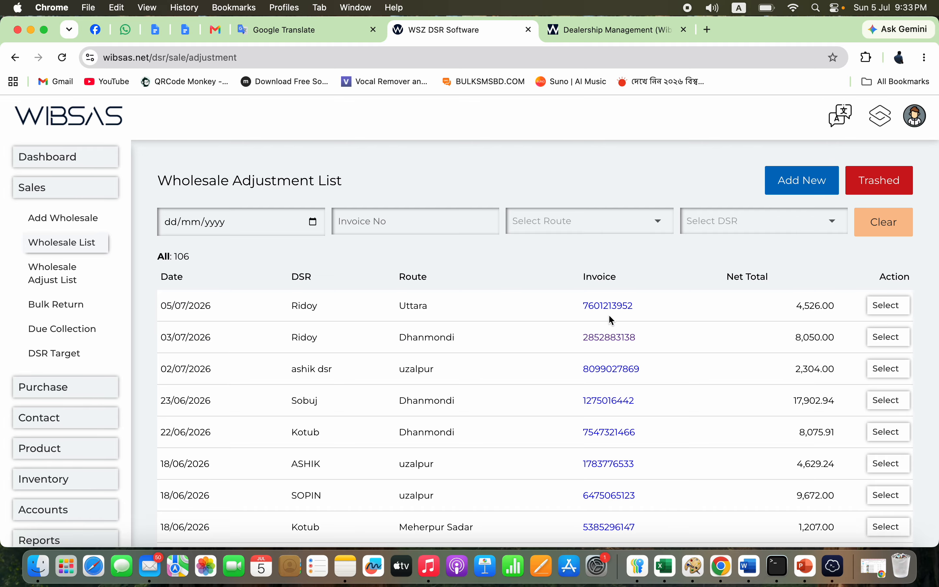
Open the 05/07/2026 Uttara adjustment's invoice and review its product lines, received cash, expenses, damage adjustment and balance breakdown
left_click(617, 310)
scroll(475, 382, "down", 7)
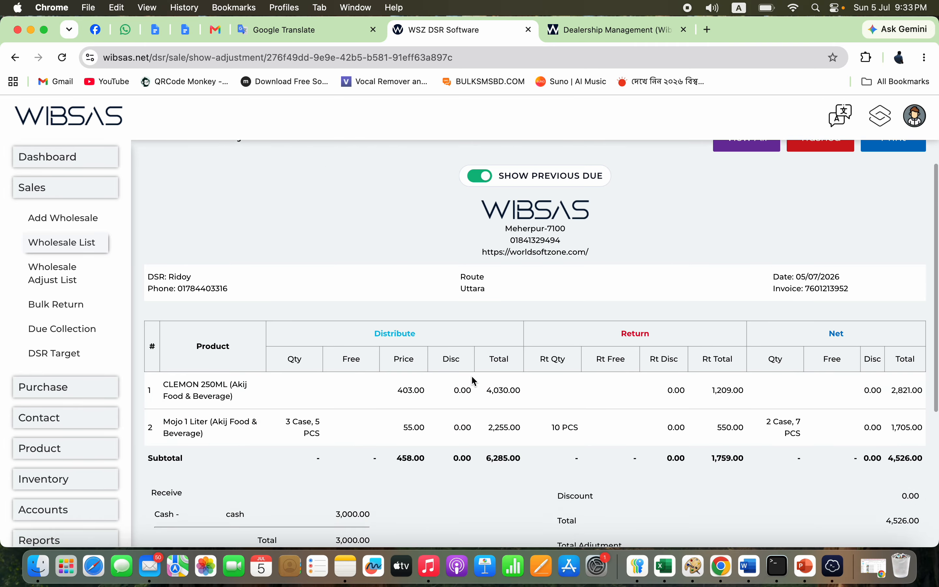
scroll(471, 375, "up", 3)
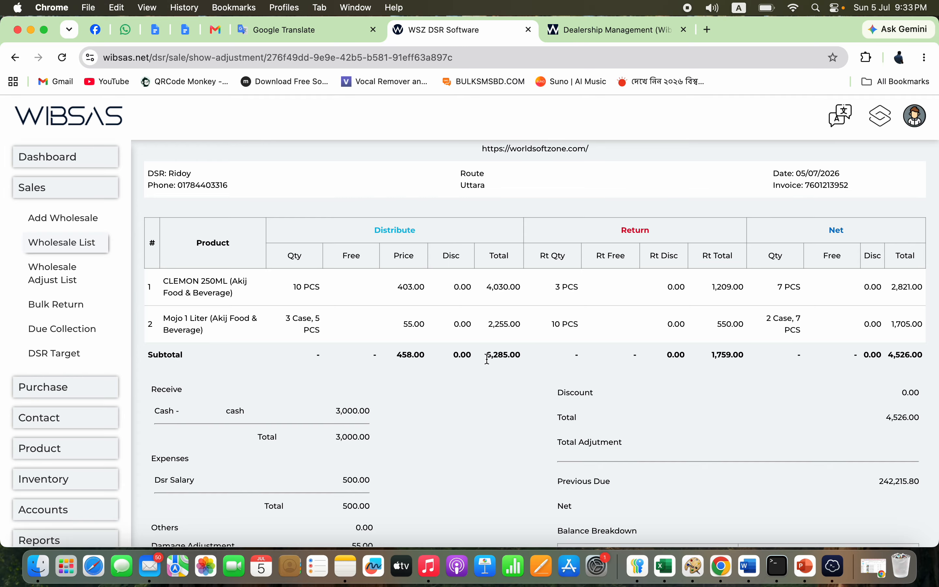
scroll(378, 346, "down", 3)
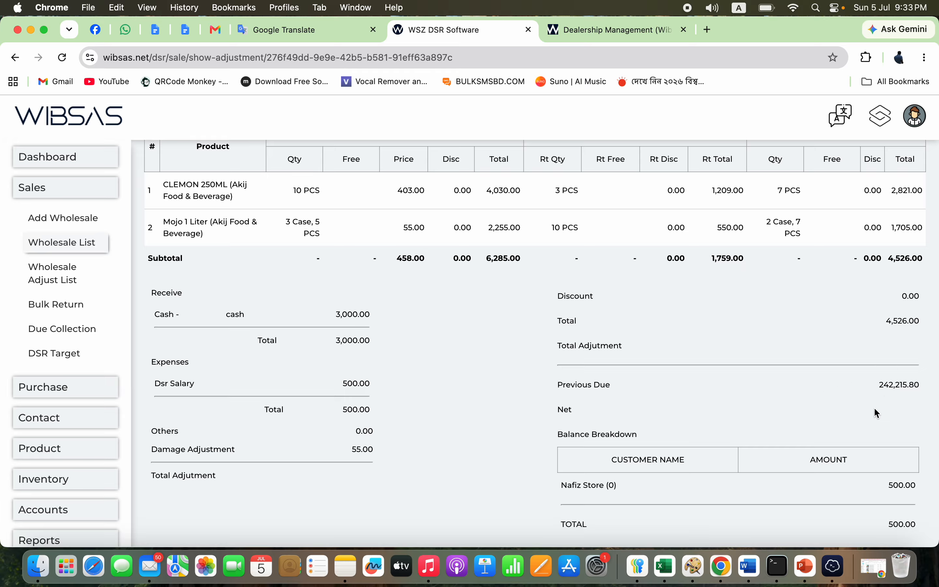
scroll(857, 420, "up", 6)
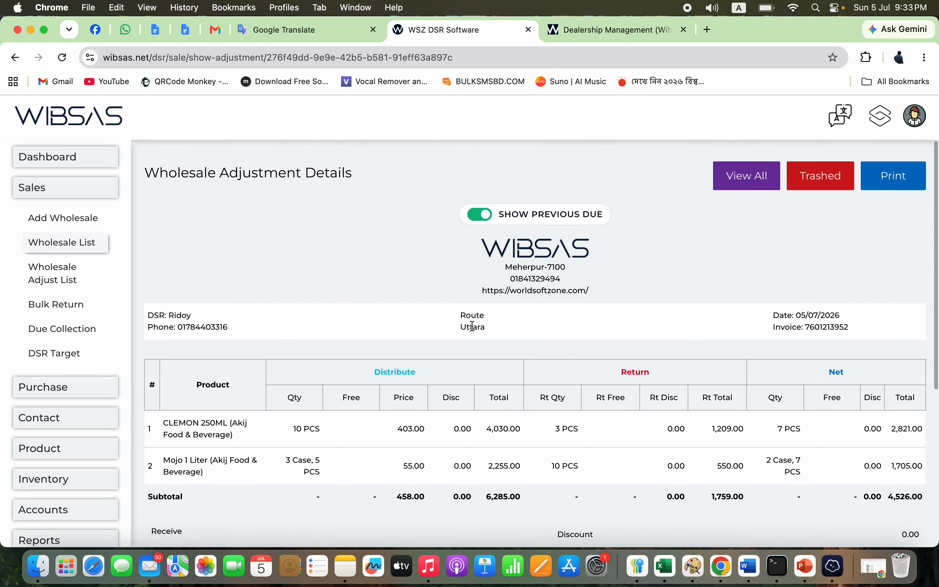
Turn off the previous due on the adjustment details and check the total and cash received amounts
left_click(482, 213)
scroll(697, 374, "down", 5)
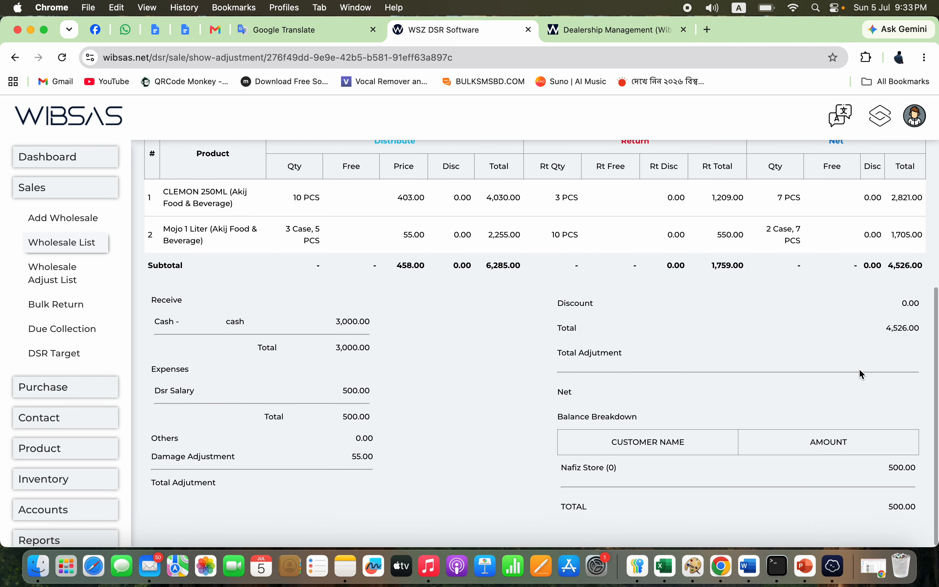
double_click(897, 332)
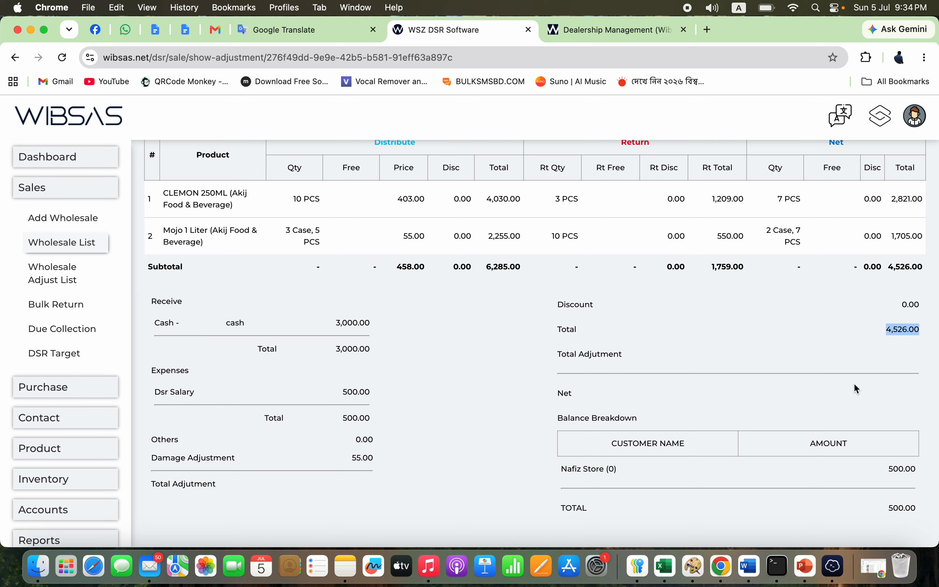
scroll(402, 460, "up", 3)
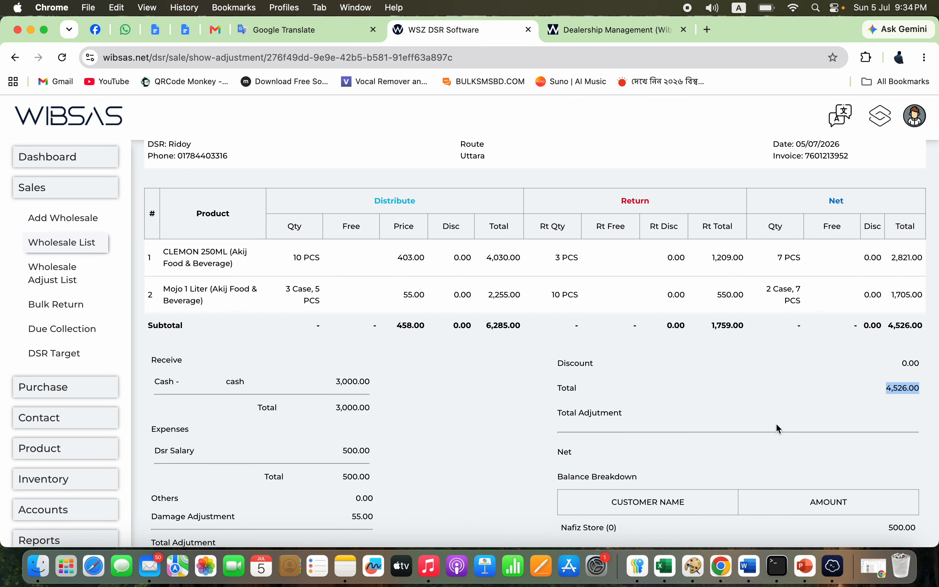
scroll(792, 418, "down", 3)
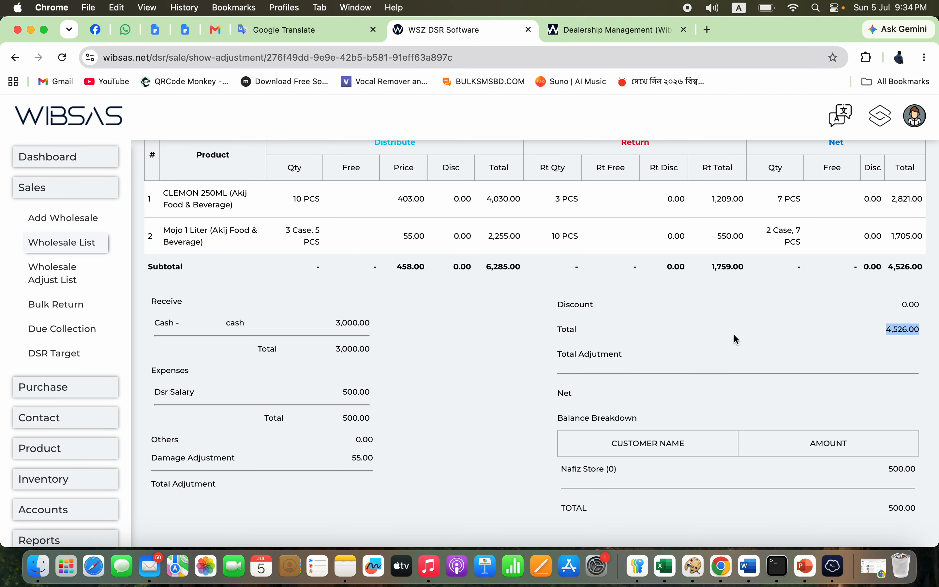
double_click(343, 325)
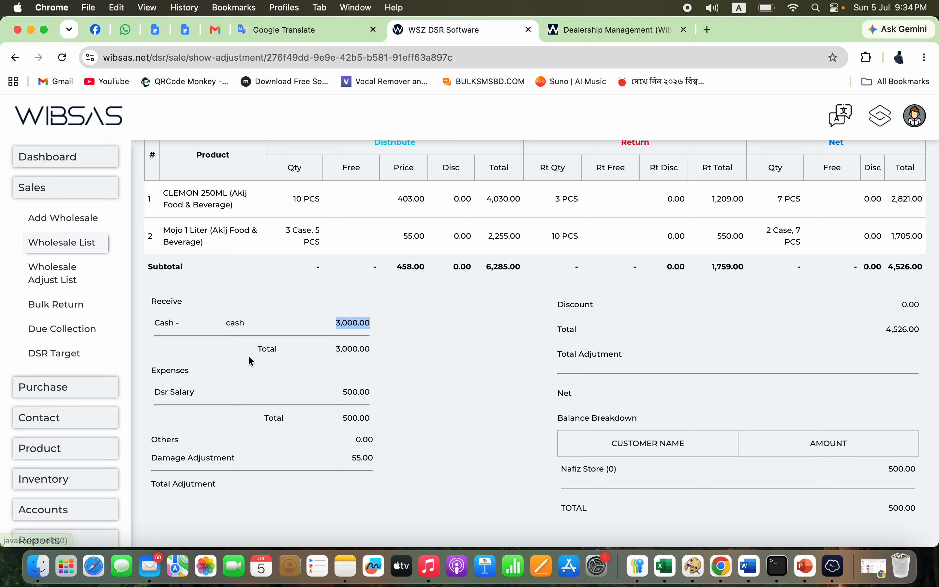
Open the Daily Sales and Collection report from the wholesales reports
scroll(393, 330, "up", 6)
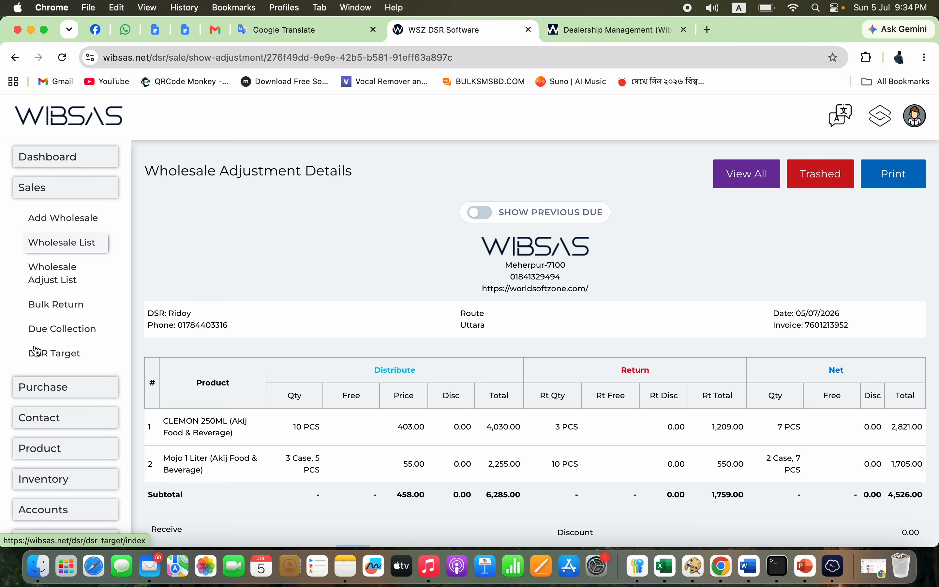
scroll(58, 471, "down", 3)
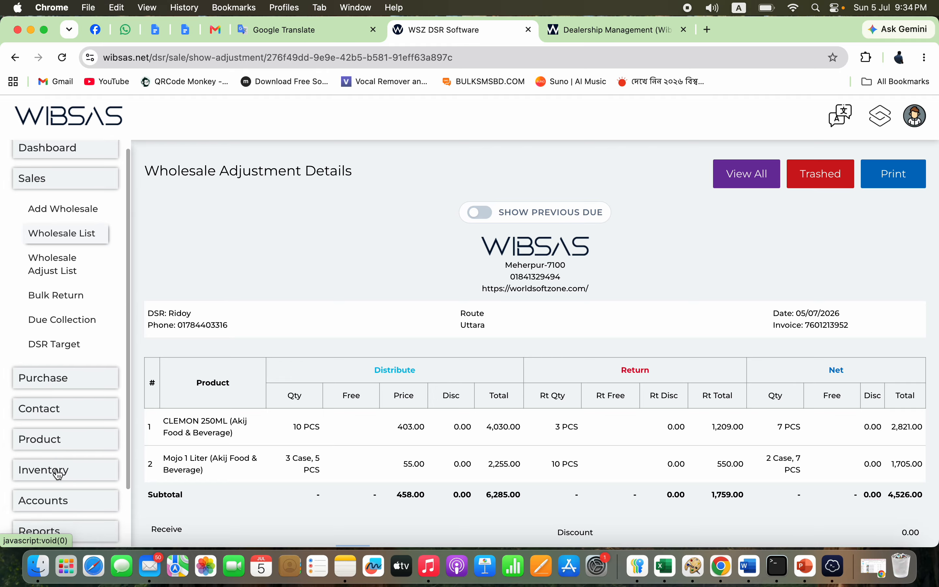
left_click(78, 471)
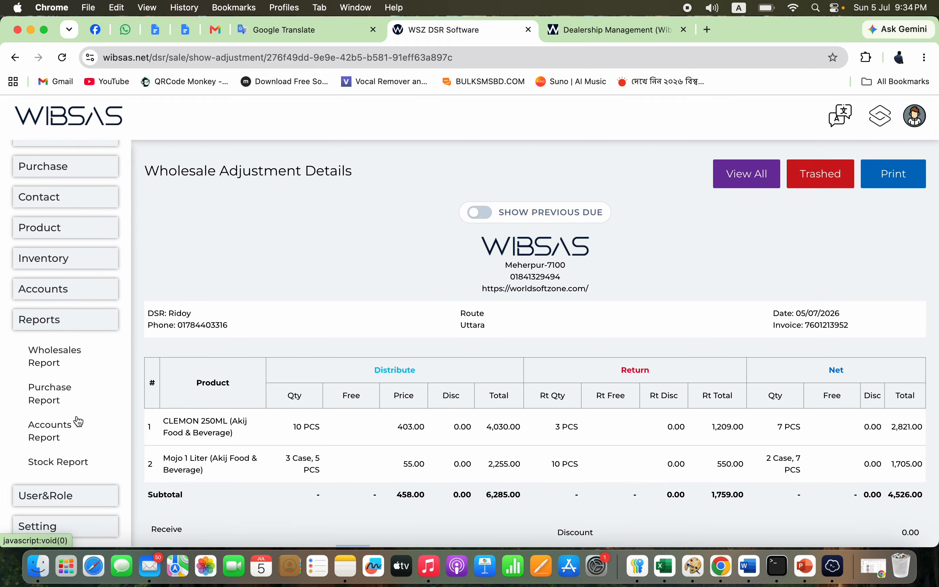
left_click(75, 365)
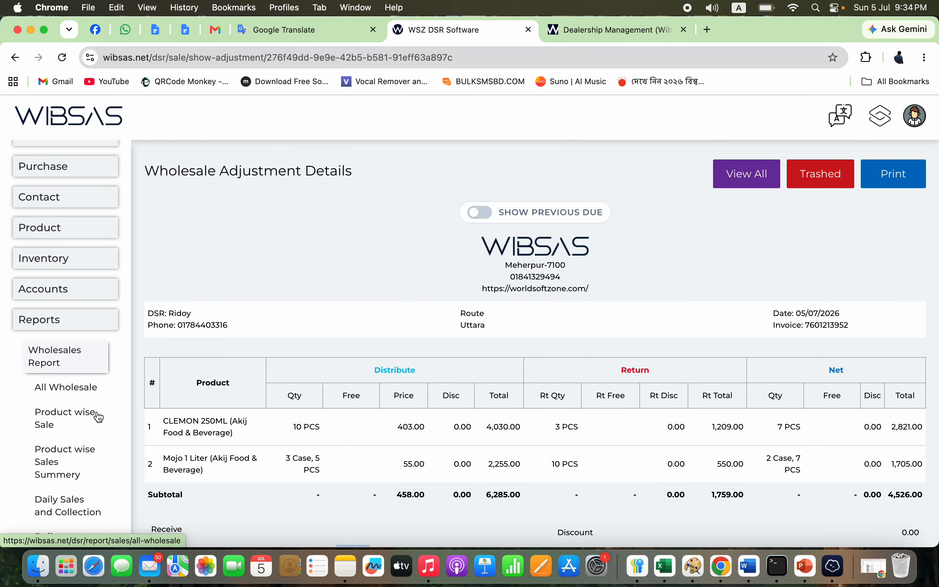
scroll(81, 472, "down", 3)
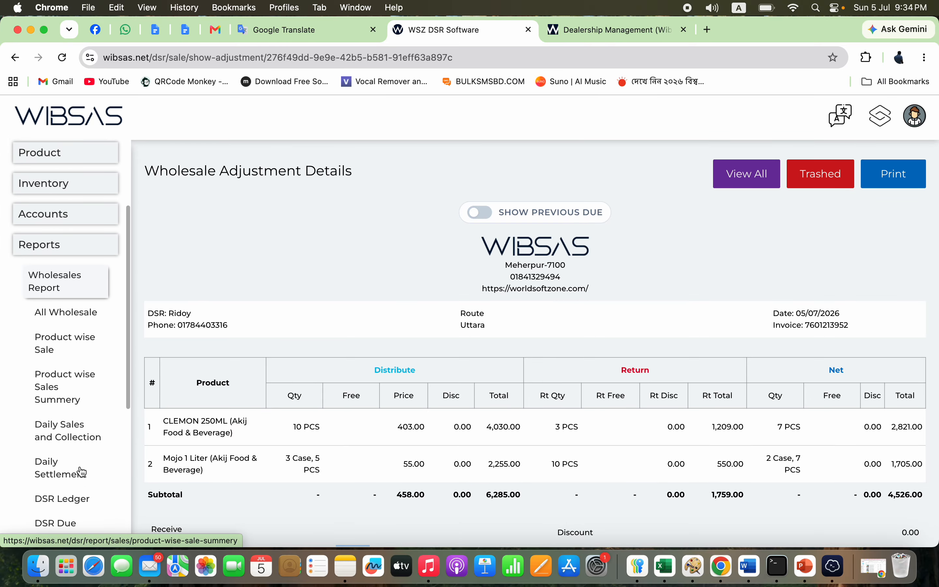
left_click(74, 438)
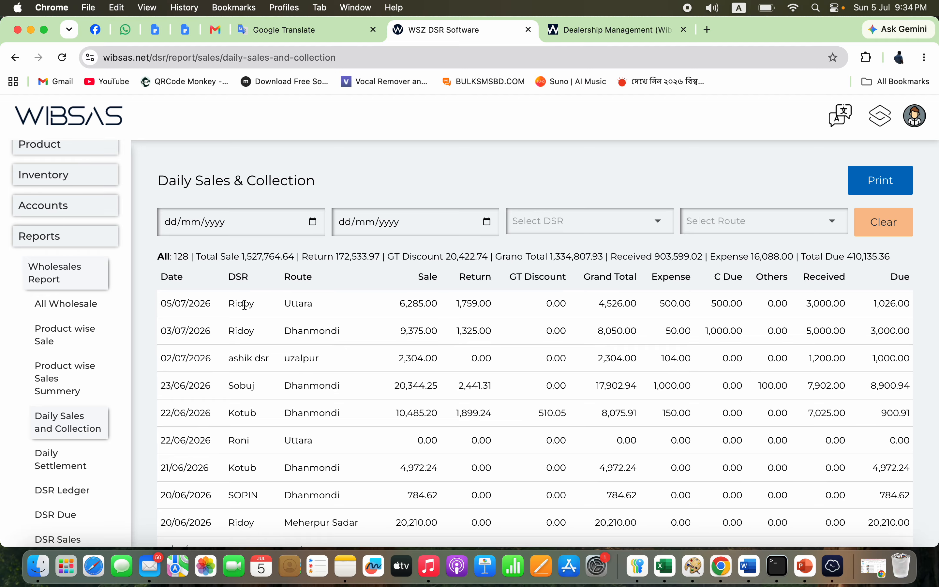
Check the sale, return, grand total, expense, received and due amounts of the 05/07/2026 Uttara row
double_click(419, 305)
double_click(477, 303)
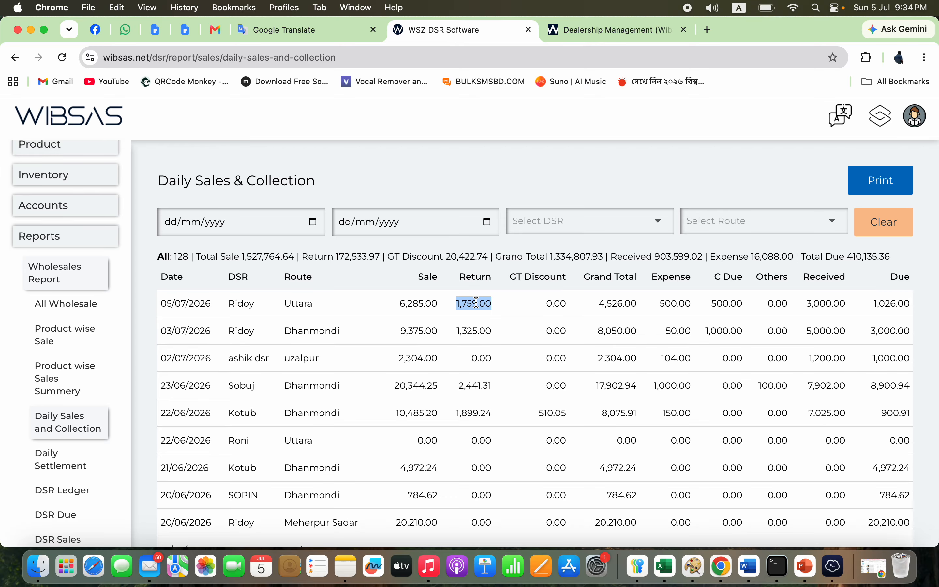
double_click(630, 303)
left_click(676, 304)
double_click(815, 308)
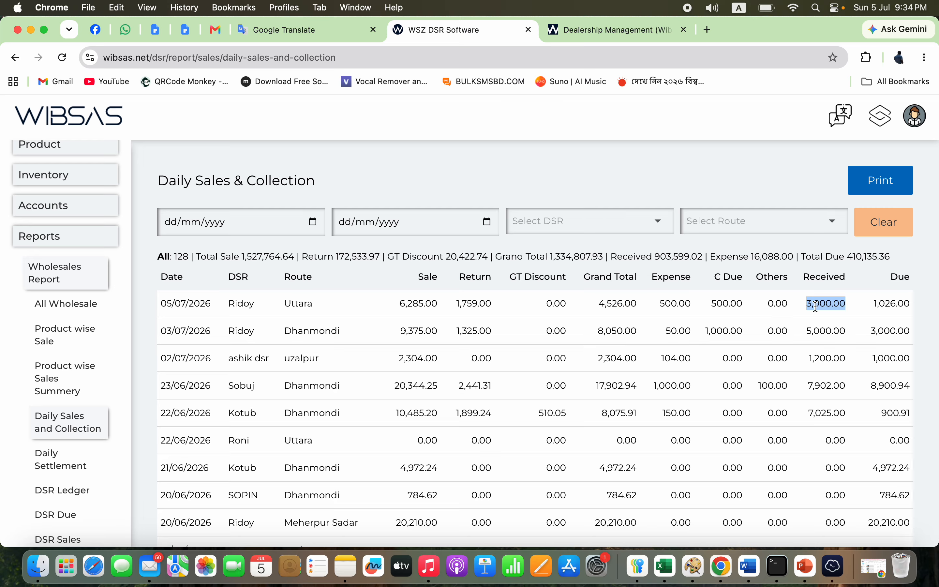
double_click(894, 306)
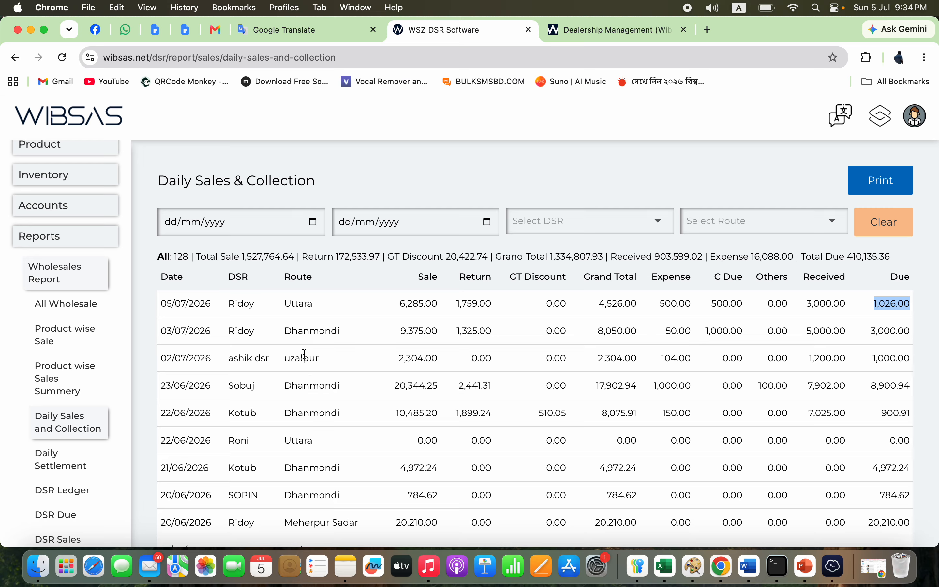
Filter the report by the DSR of the 05/07/2026 Uttara sale and review that DSR's entries
left_click(623, 226)
left_click(757, 219)
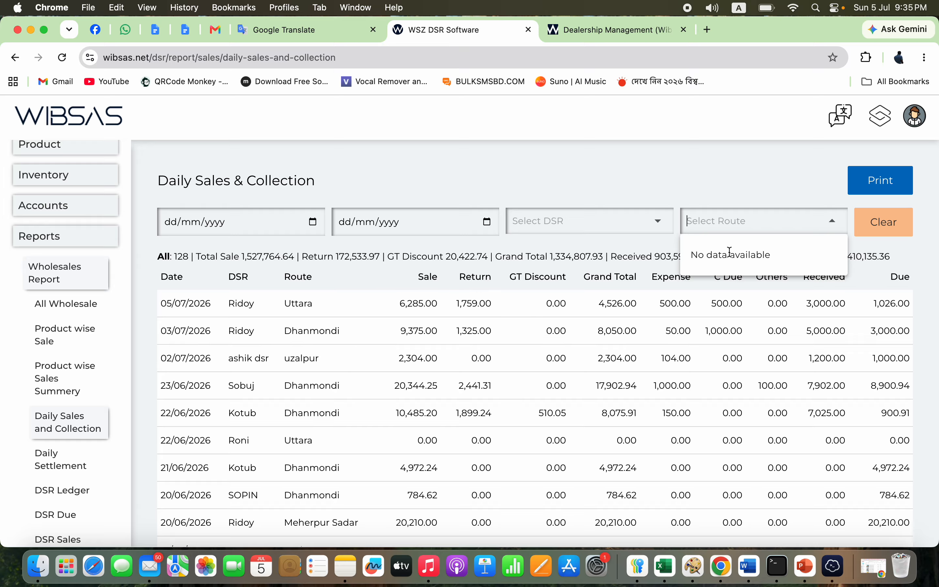
left_click(560, 228)
type("r")
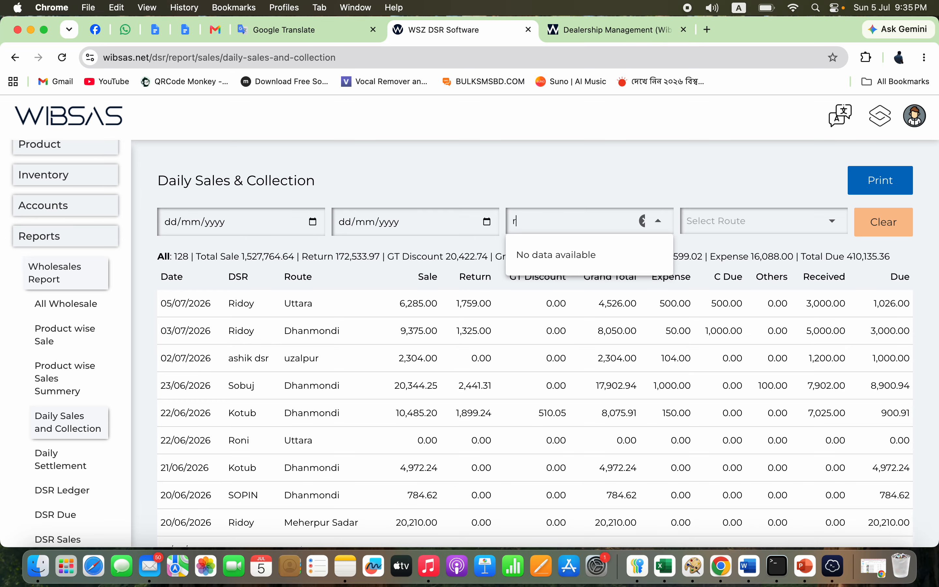
type("id")
left_click(530, 256)
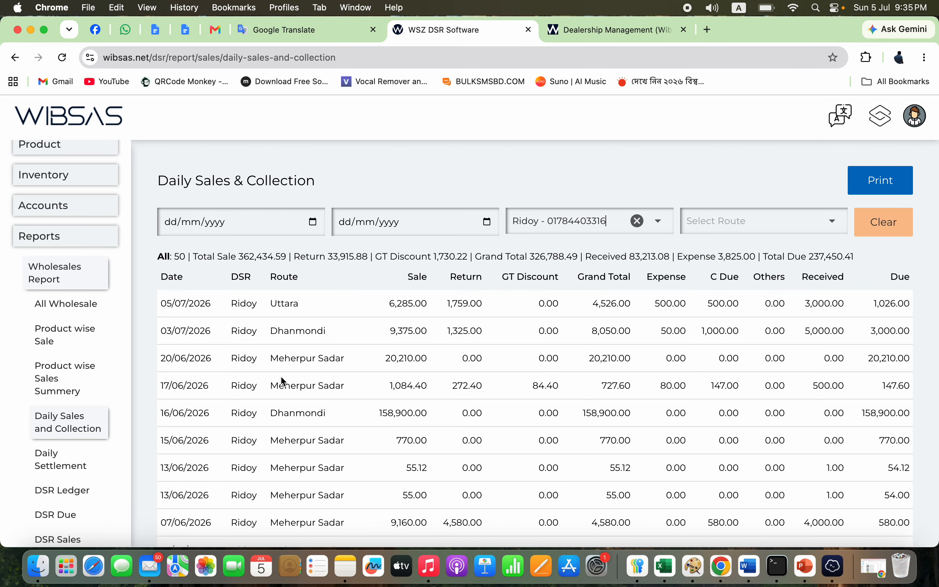
scroll(236, 376, "down", 3)
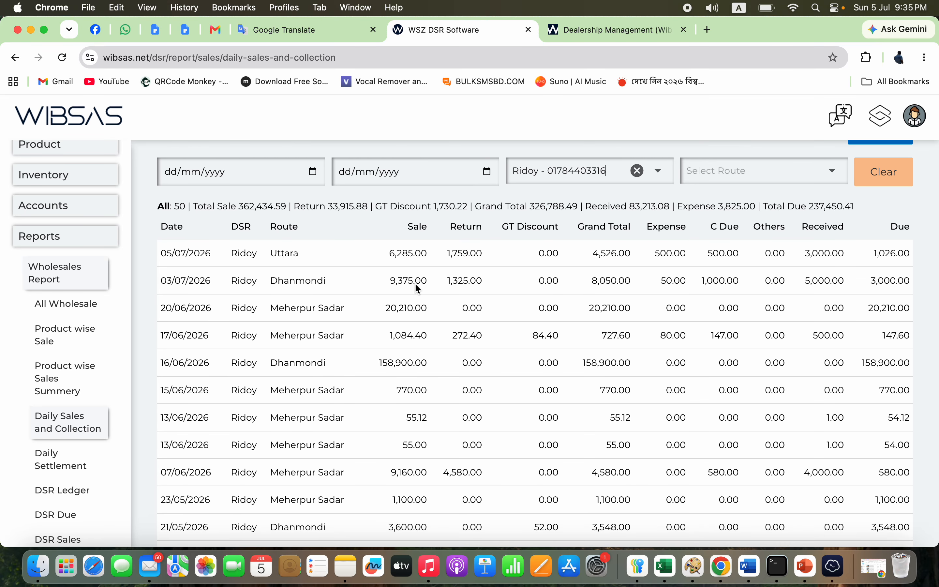
scroll(426, 424, "down", 1)
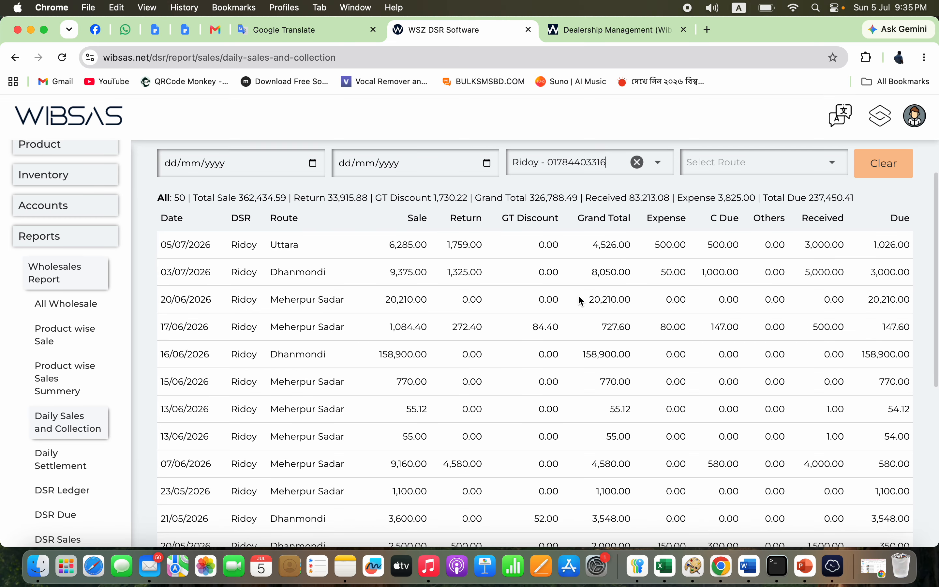
scroll(663, 339, "down", 10)
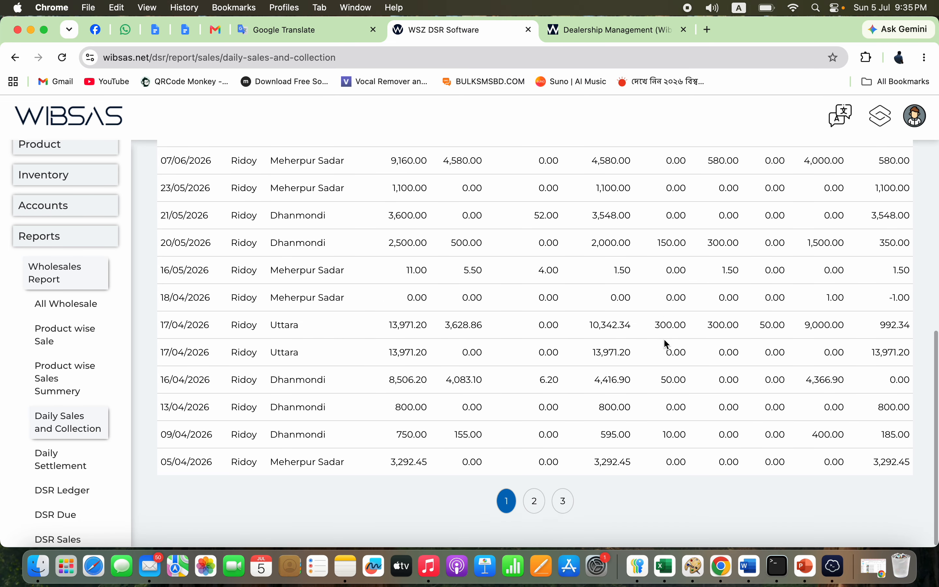
scroll(663, 339, "up", 15)
Clear the DSR filter and filter the daily sales report by the route Uttara - 009
left_click(637, 221)
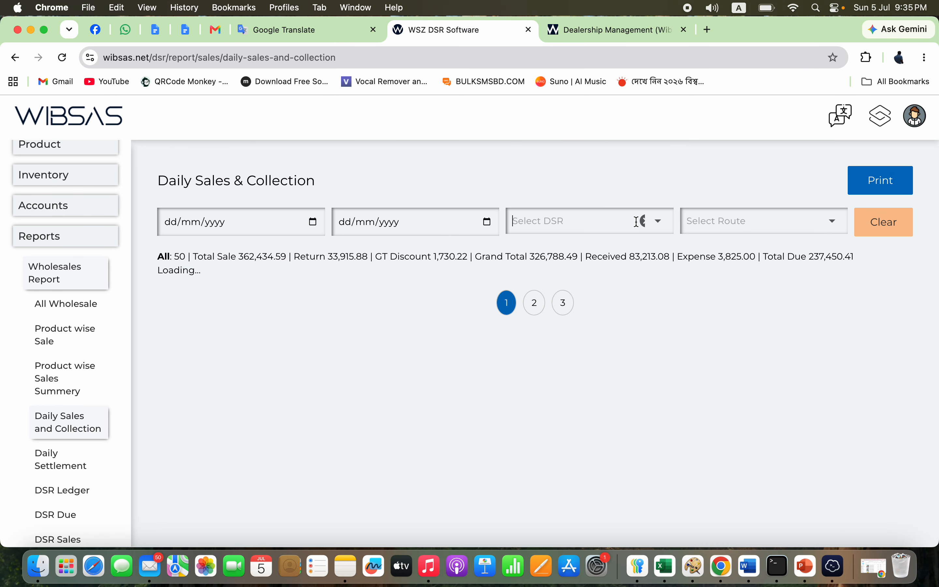
left_click(753, 224)
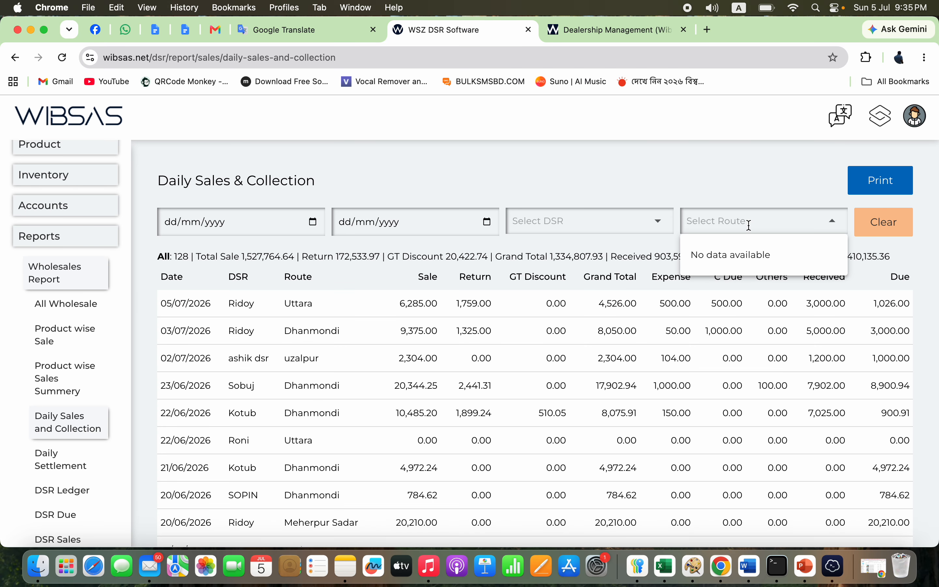
type("utt")
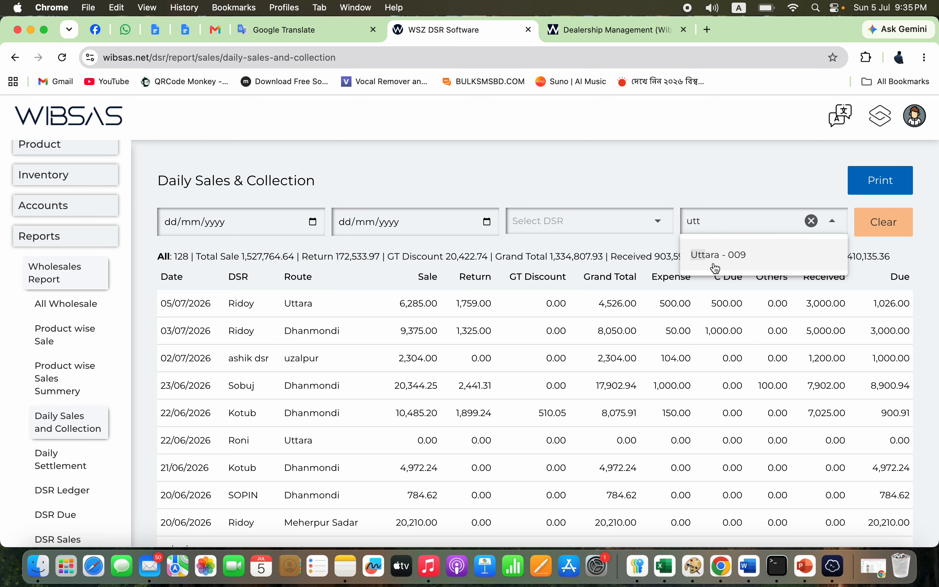
left_click(716, 258)
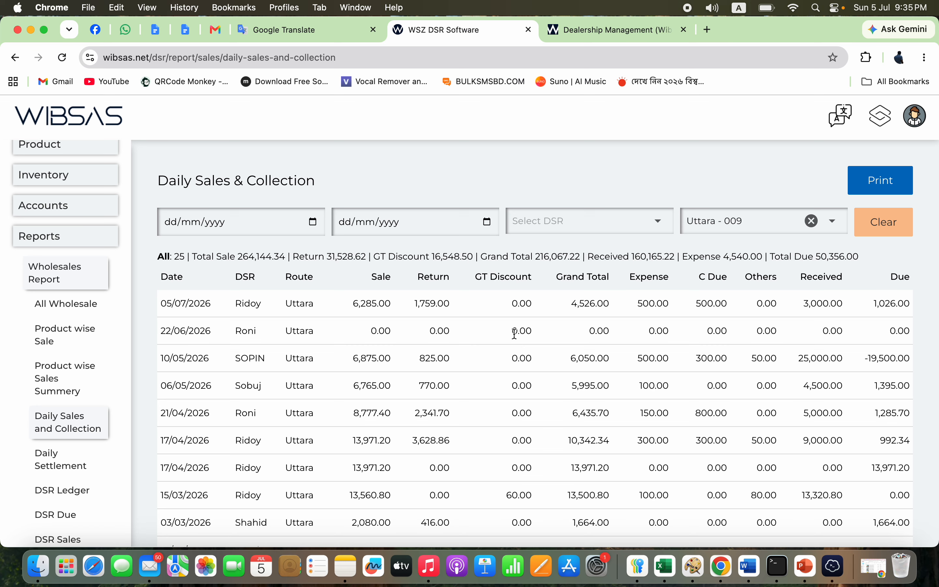
Examine the Uttara route's daily entries and the summary line of total sale, return, discount, received, expense and due
scroll(515, 334, "down", 2)
scroll(515, 334, "down", 1)
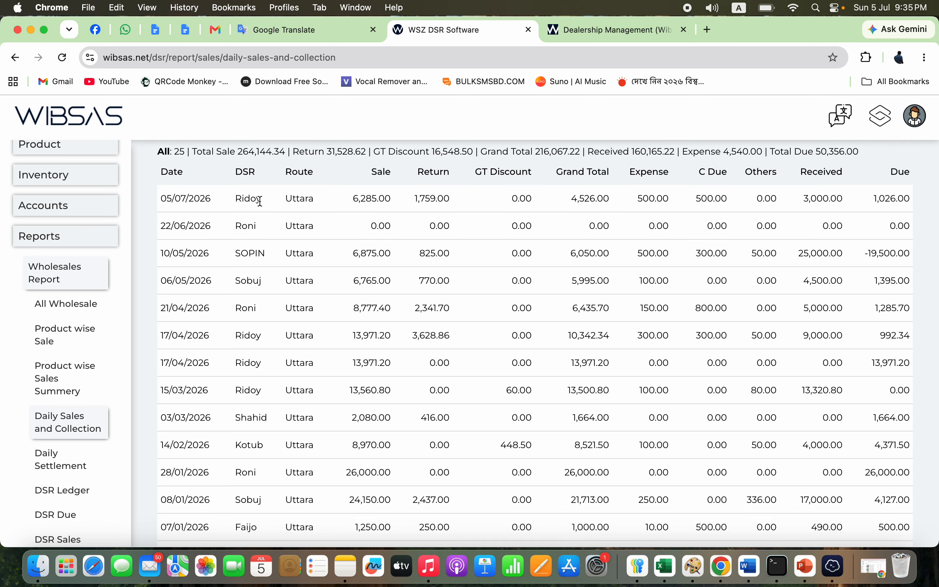
double_click(250, 253)
left_click_drag(173, 256, 169, 256)
scroll(262, 299, "up", 3)
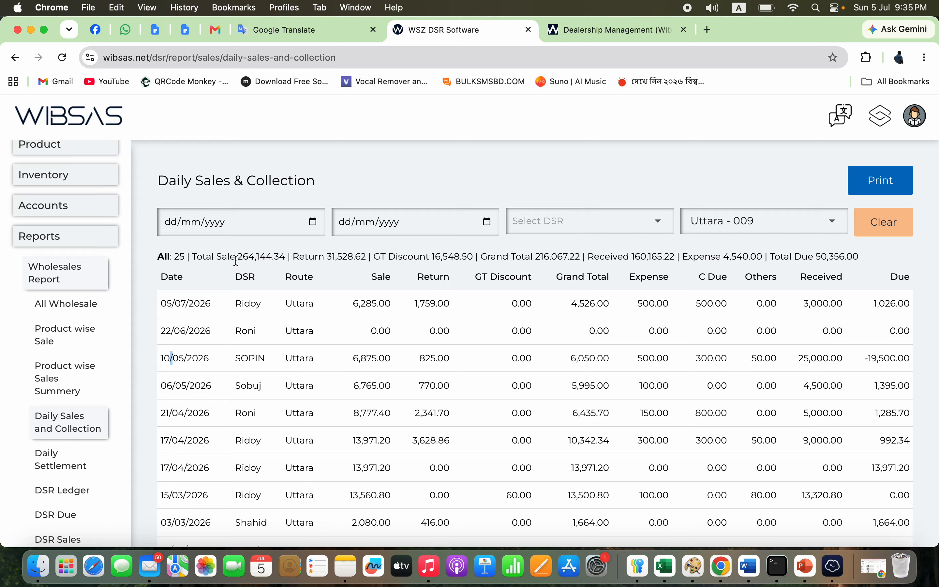
left_click_drag(192, 257, 861, 270)
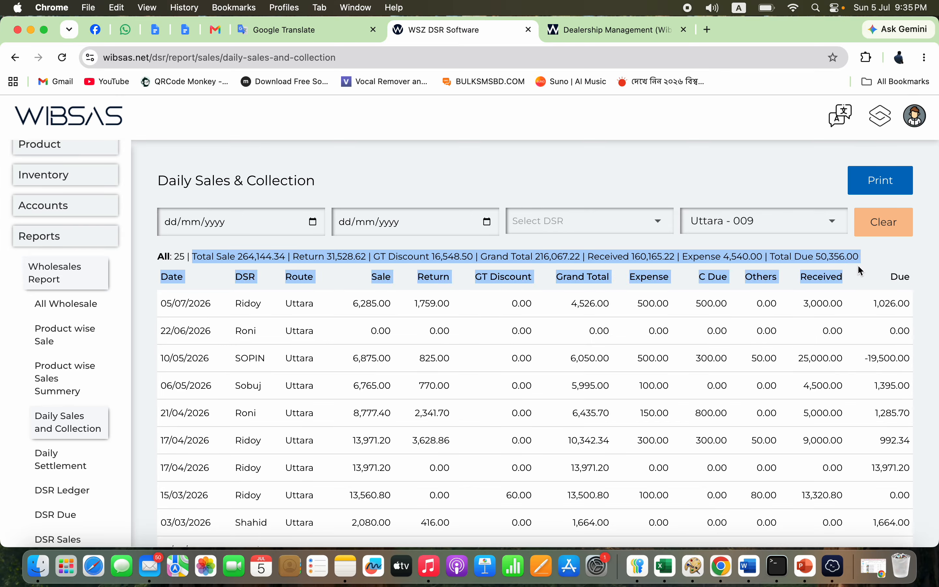
left_click(572, 338)
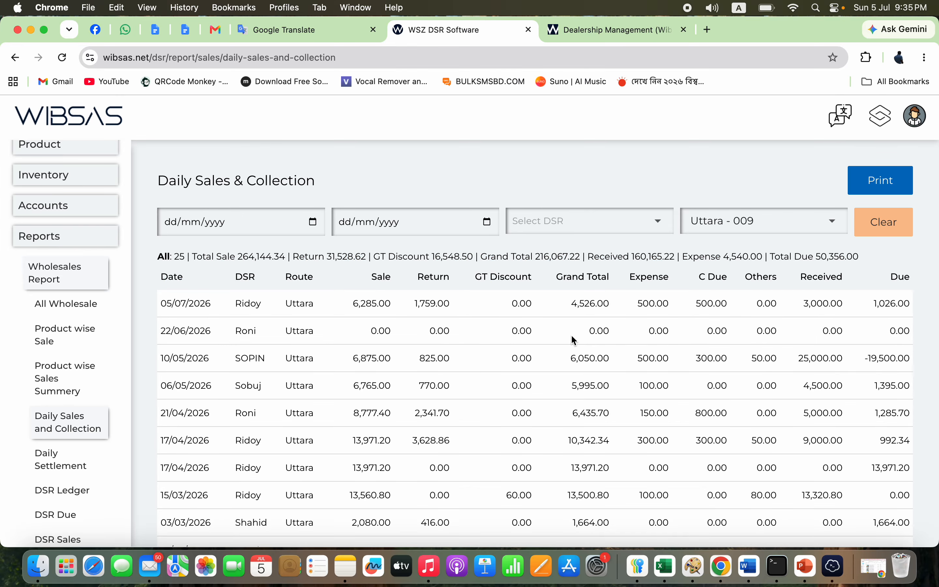
triple_click(723, 257)
triple_click(722, 258)
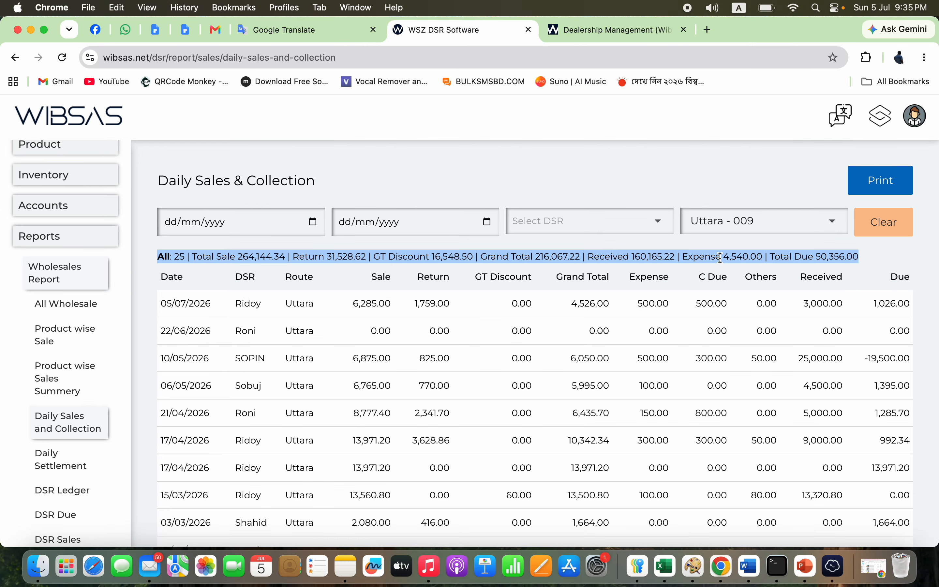
Open the Daily Settlement report and check the head of expense recorded for the 05/07/2026 Uttara entry
left_click(722, 258)
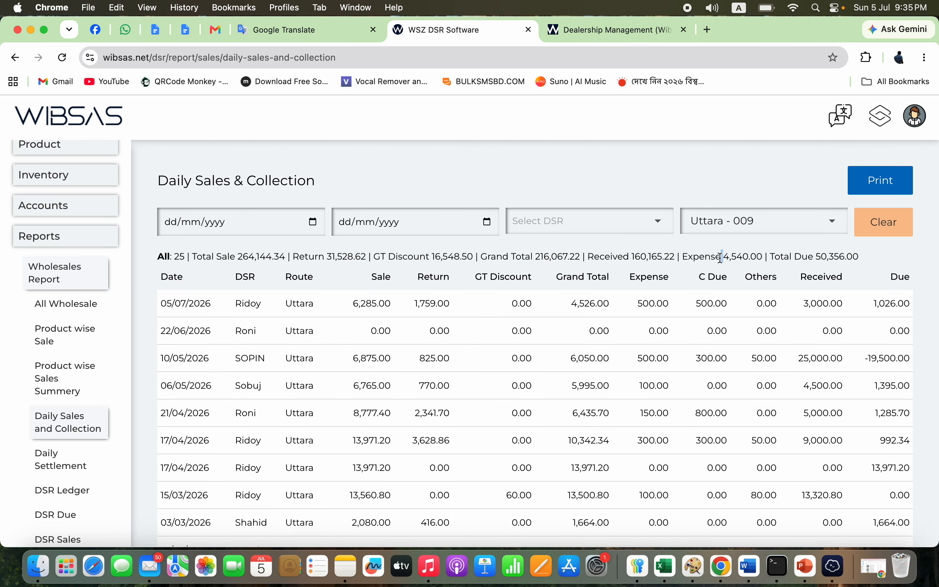
left_click(53, 468)
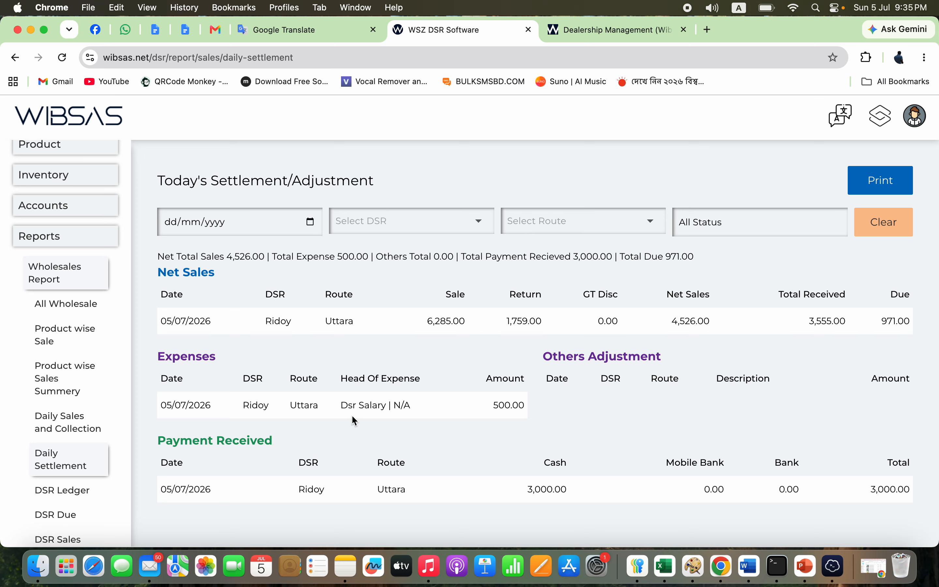
triple_click(369, 401)
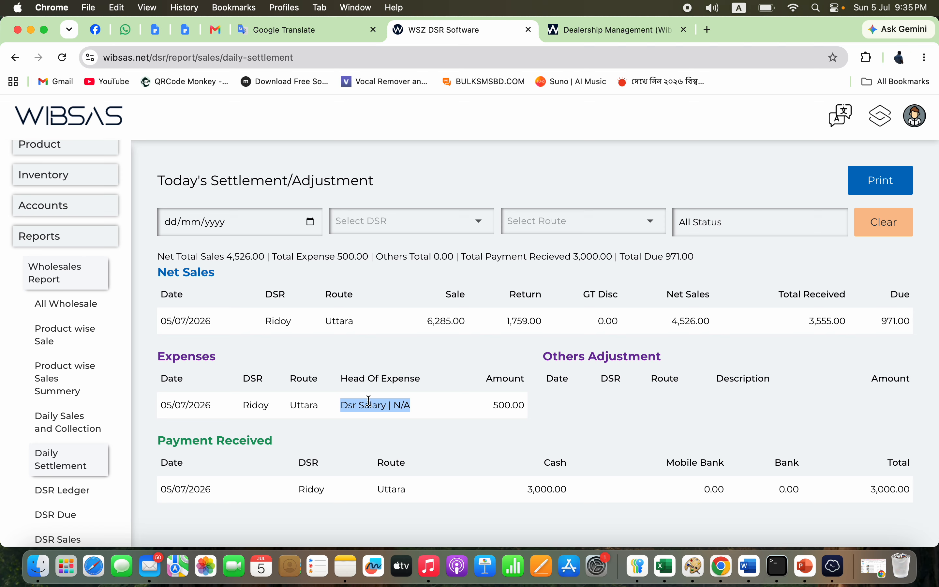
Open the Current Stock report and review product quantities and stock values, including those of ROBI EASYLOAD and the akij drink brand's drinko
scroll(69, 447, "down", 5)
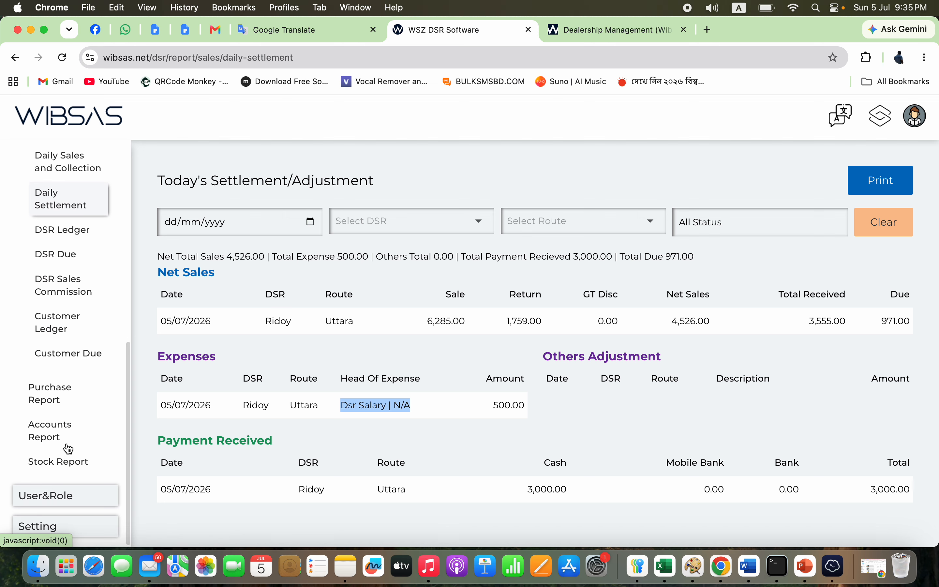
left_click(57, 468)
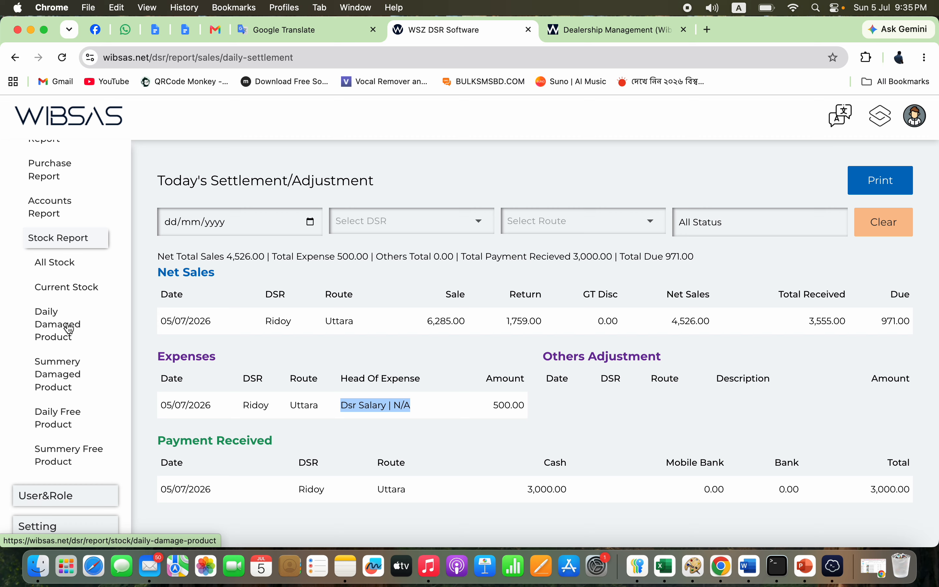
left_click(70, 289)
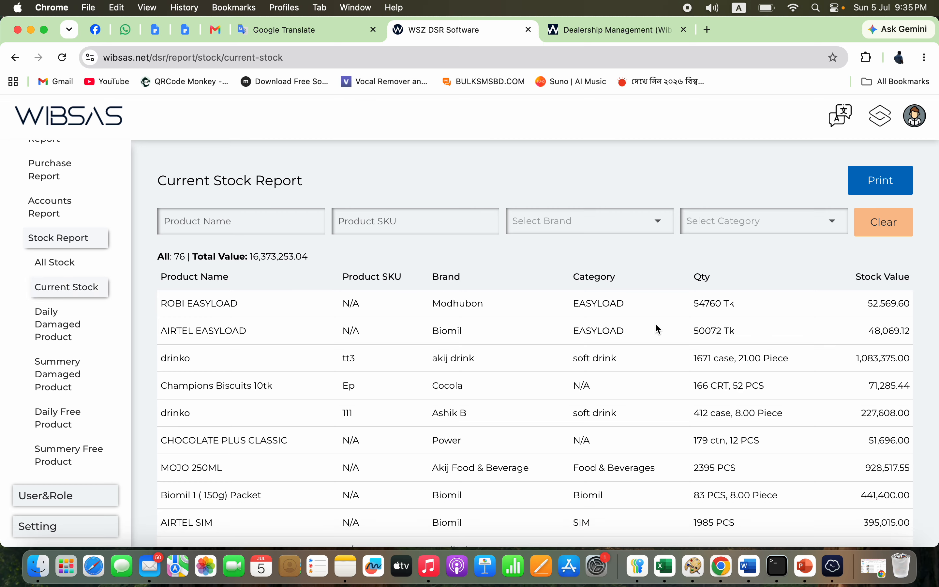
double_click(730, 303)
double_click(895, 305)
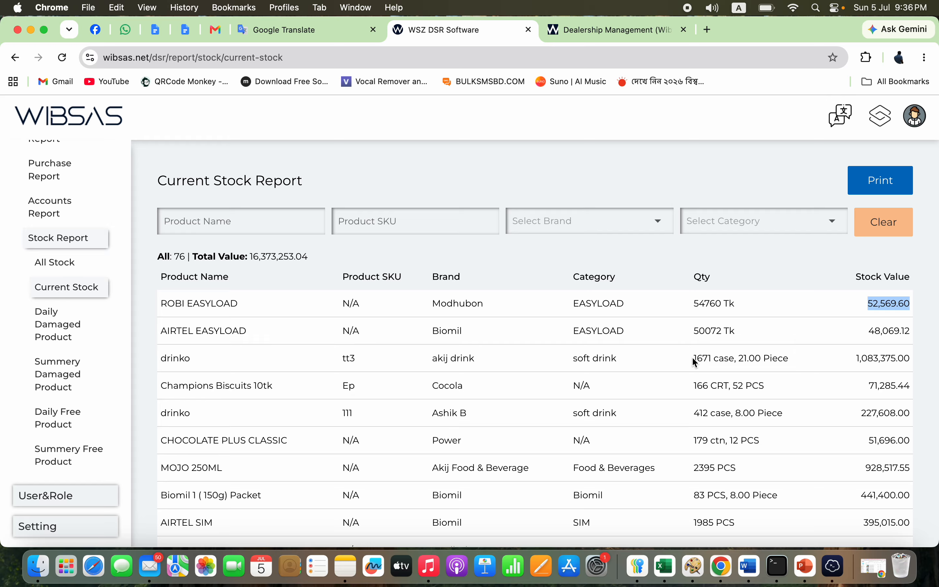
left_click_drag(693, 357, 793, 359)
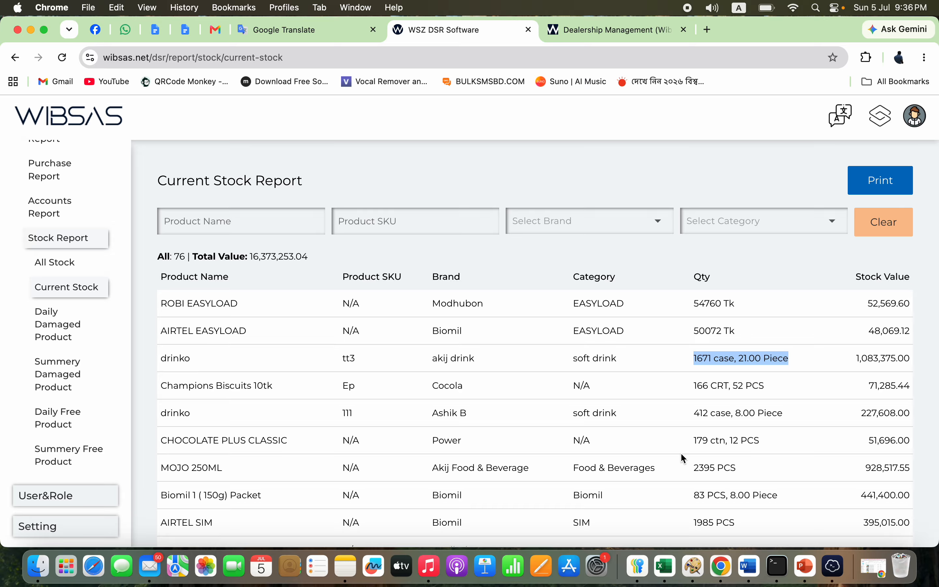
scroll(681, 454, "down", 10)
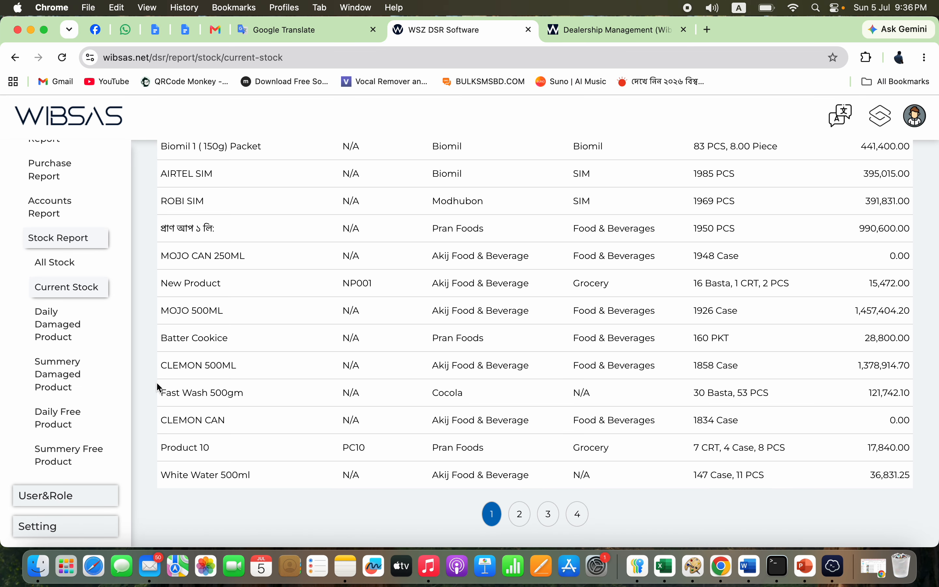
View the summary report of damaged products and the daily damaged product report
left_click(66, 366)
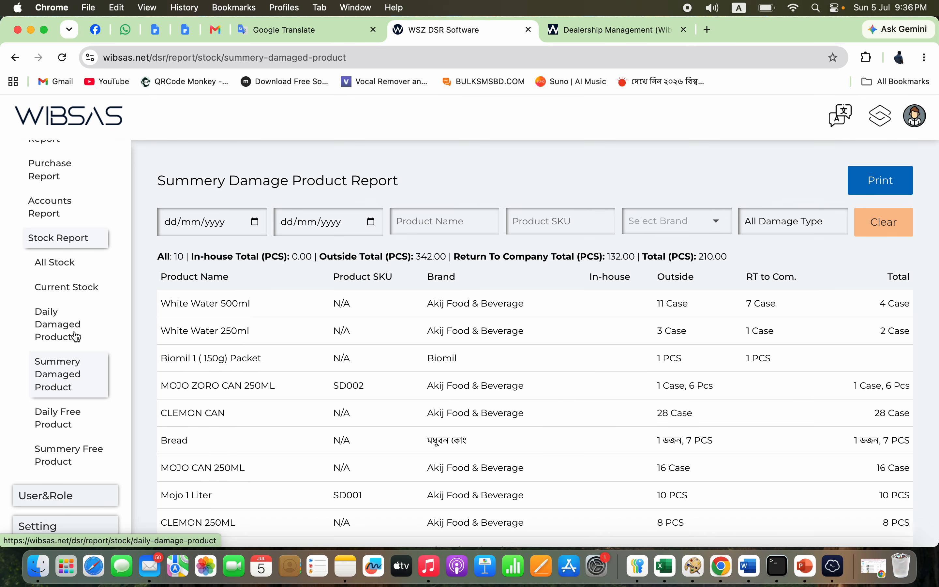
left_click(77, 336)
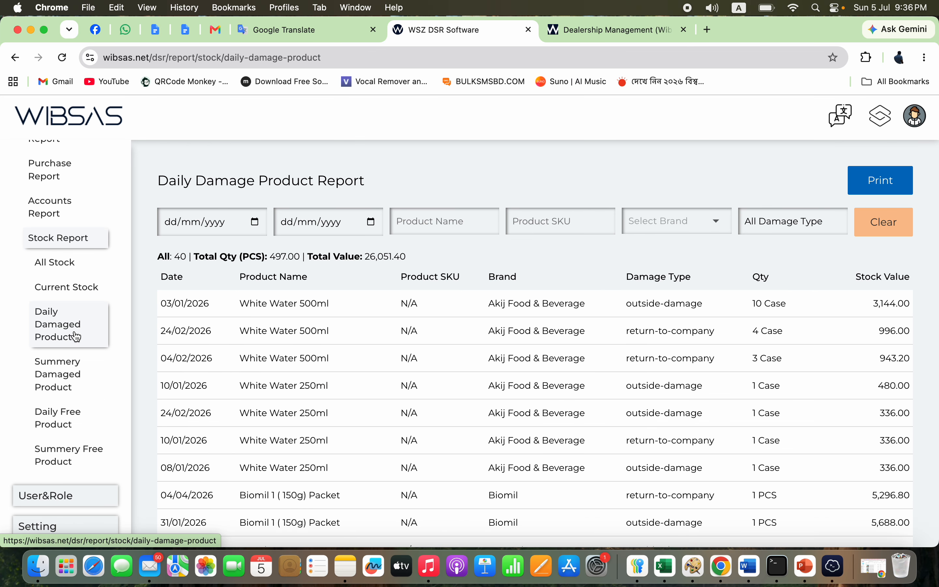
Open the list of all product units and switch the interface language to বাংলা (Bangla)
scroll(76, 336, "up", 5)
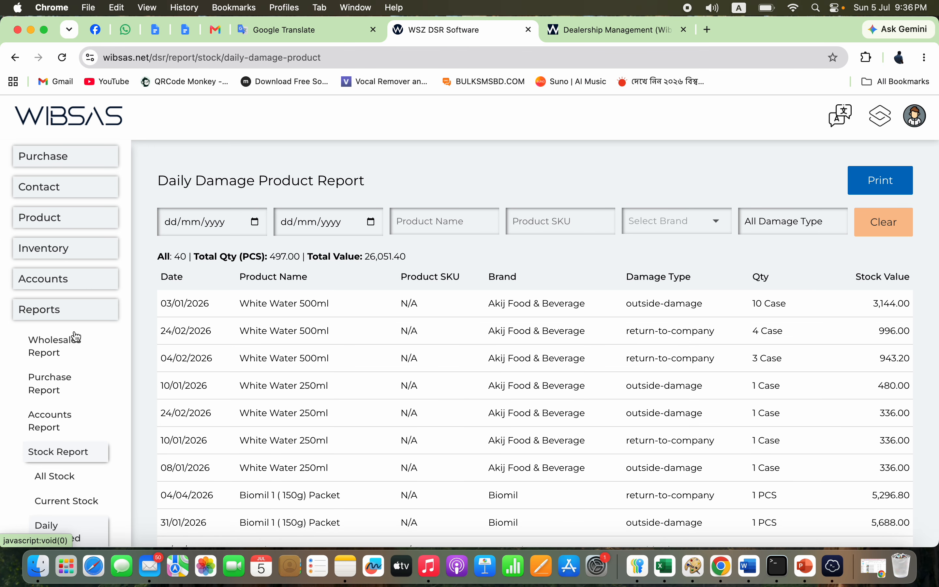
left_click(73, 219)
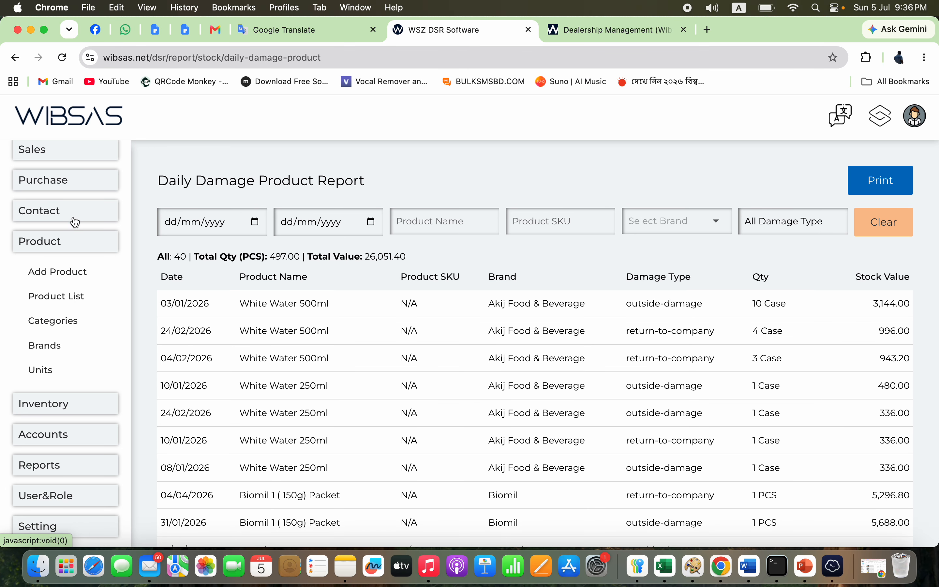
left_click(47, 370)
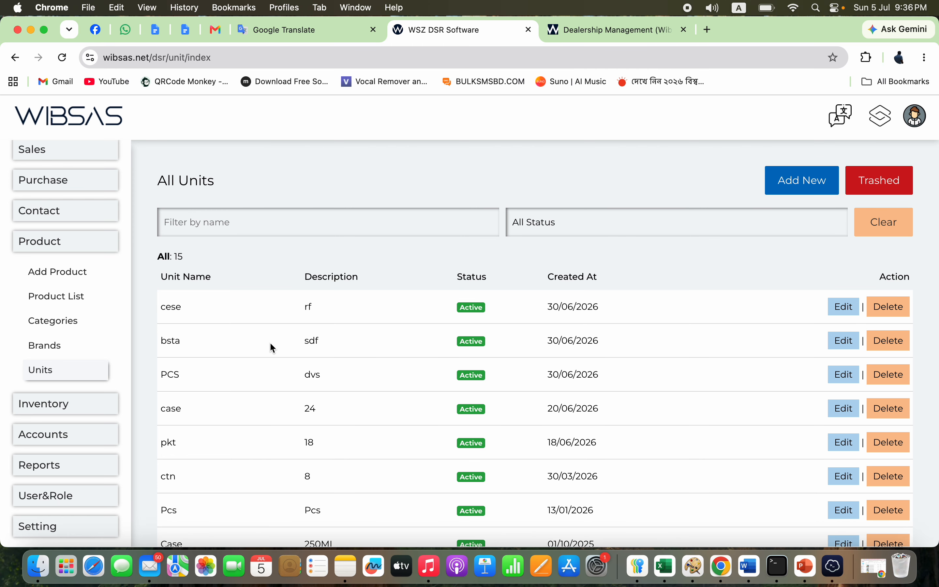
left_click(844, 117)
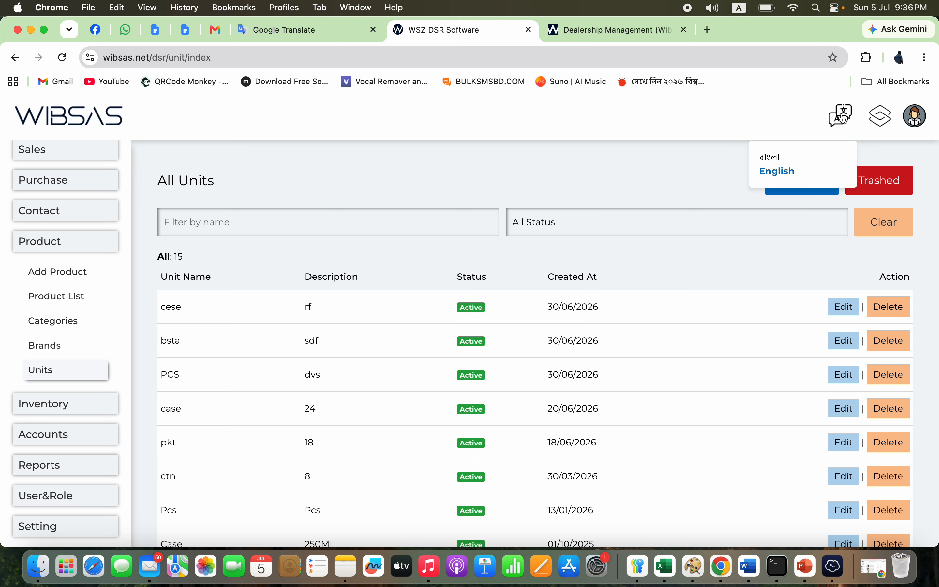
left_click(772, 157)
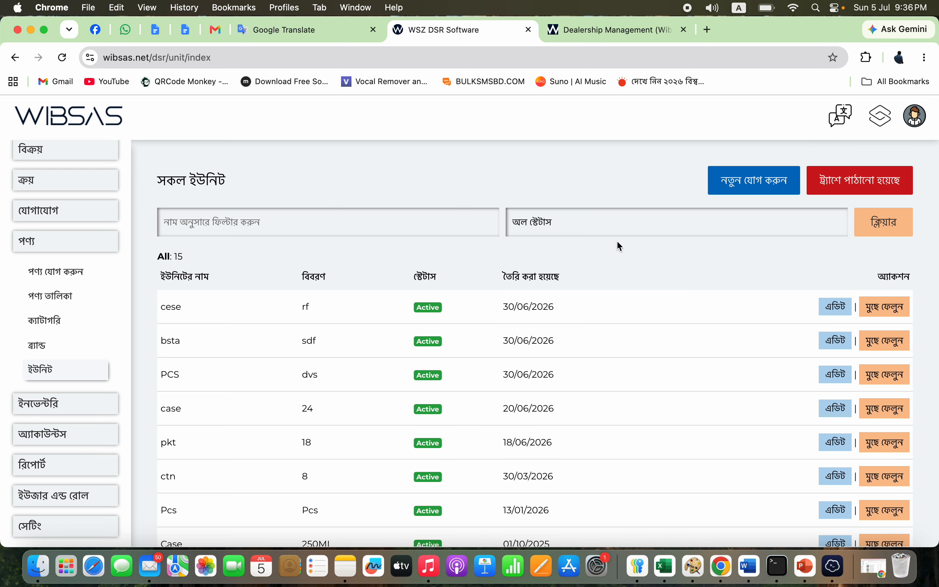